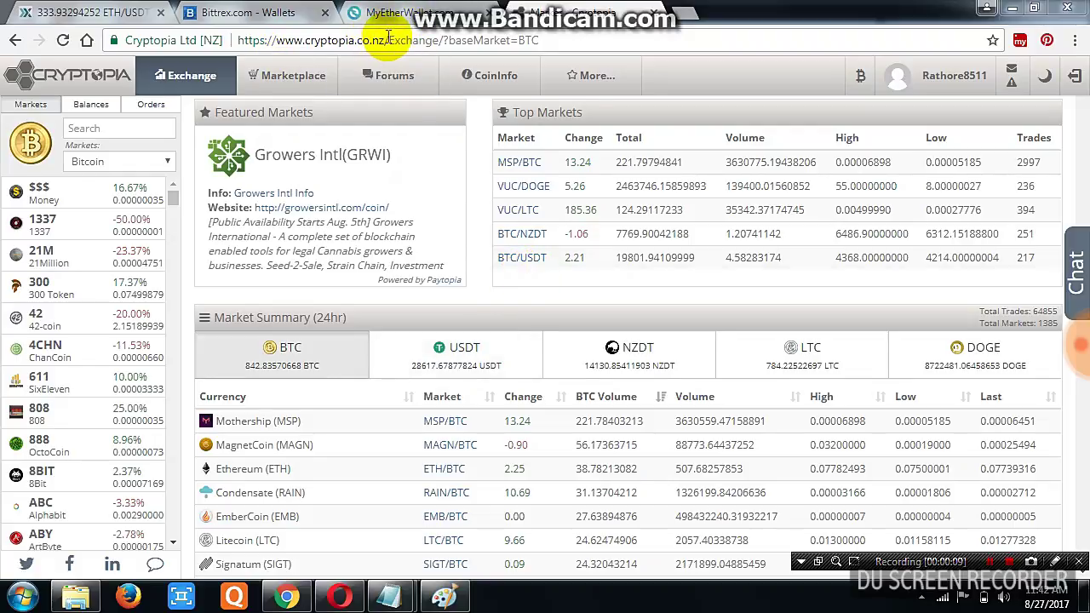
- Search the Cryptopia markets for "ox" and open the OX/BTC market
{"action": "left_click_drag", "start_coordinate": [385, 38], "coordinate": [253, 47]}
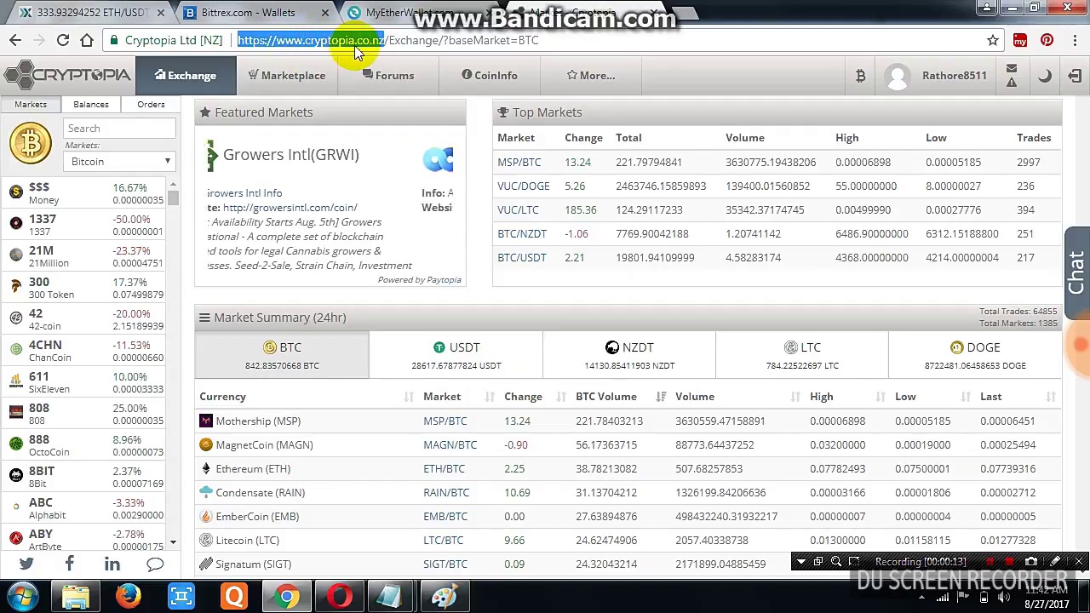
{"action": "left_click", "coordinate": [711, 67]}
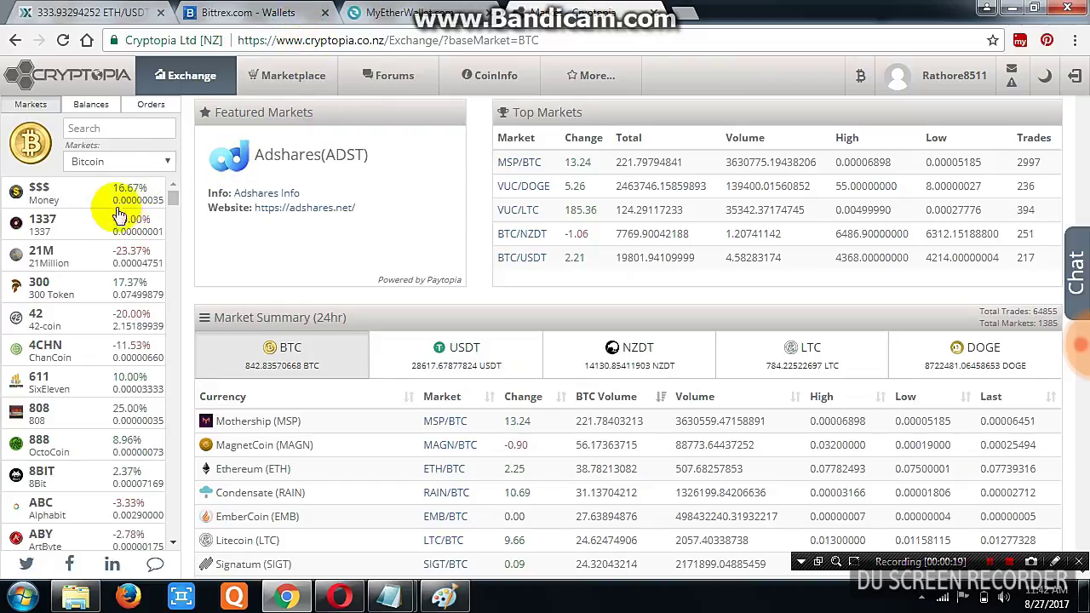
{"action": "left_click", "coordinate": [128, 128]}
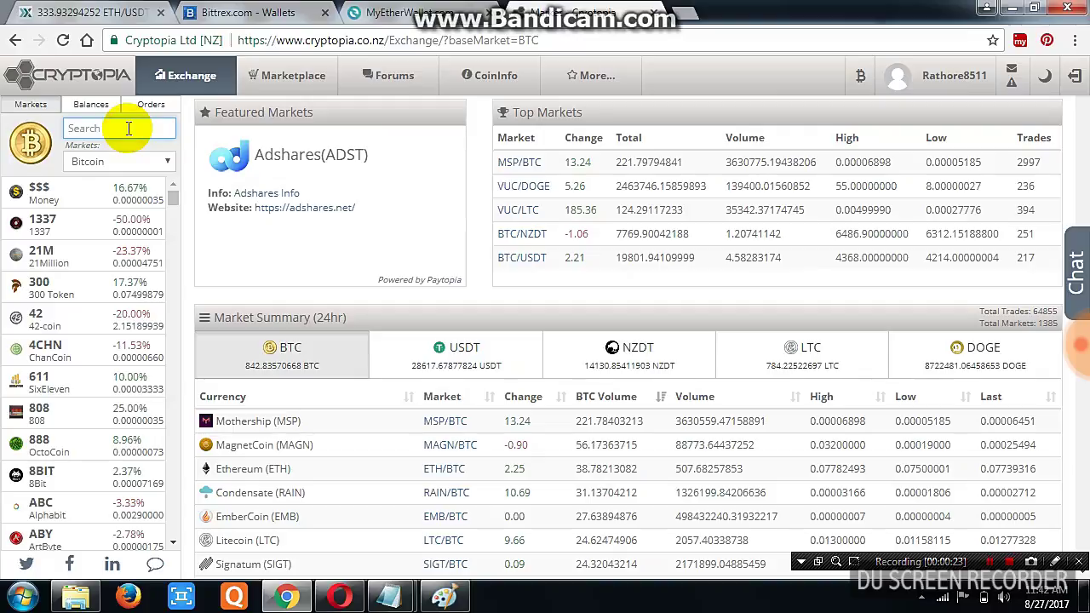
{"action": "type", "text": "ox"}
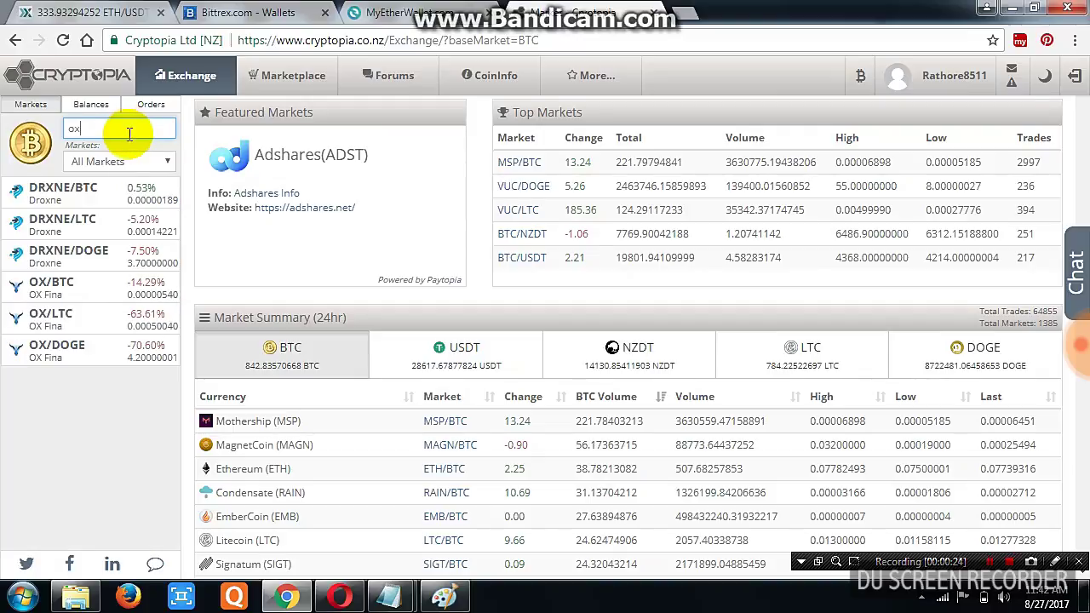
{"action": "left_click", "coordinate": [68, 289]}
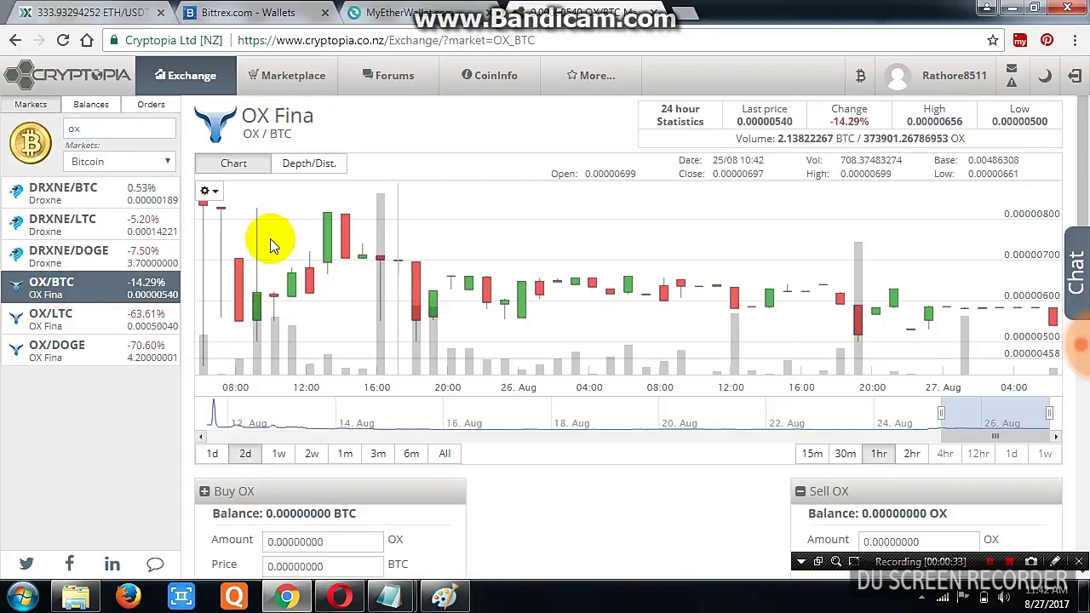
- Examine the OX/BTC market's 24-hour statistics, including the last, high and low prices
{"action": "scroll", "coordinate": [551, 489], "scroll_direction": "down", "scroll_amount": 2}
{"action": "scroll", "coordinate": [601, 455], "scroll_direction": "up", "scroll_amount": 2}
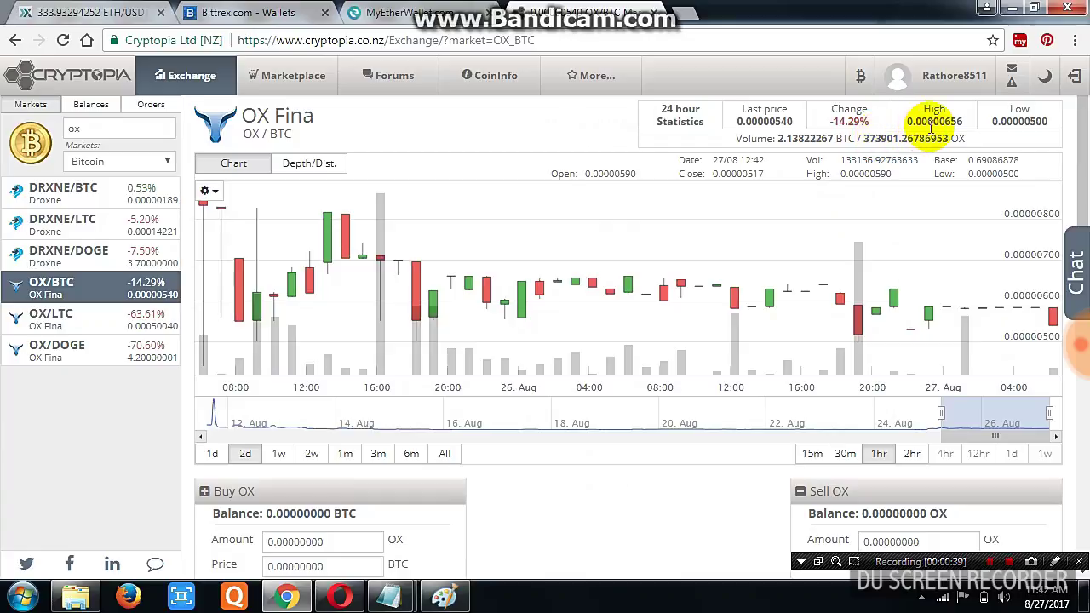
{"action": "left_click_drag", "start_coordinate": [966, 126], "coordinate": [904, 128]}
{"action": "left_click_drag", "start_coordinate": [795, 124], "coordinate": [730, 128]}
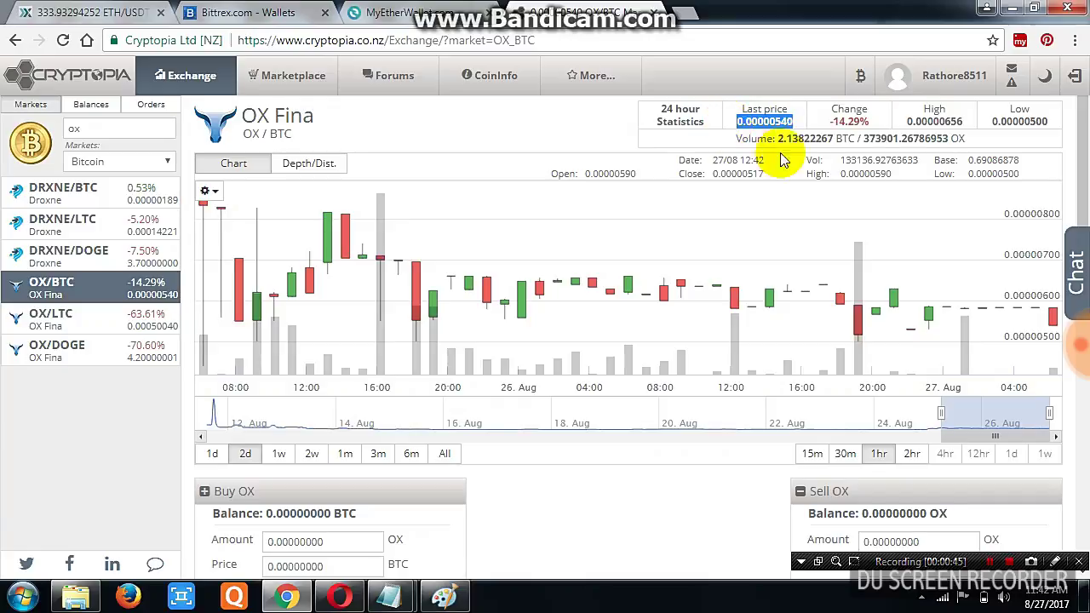
{"action": "left_click_drag", "start_coordinate": [1049, 122], "coordinate": [996, 120]}
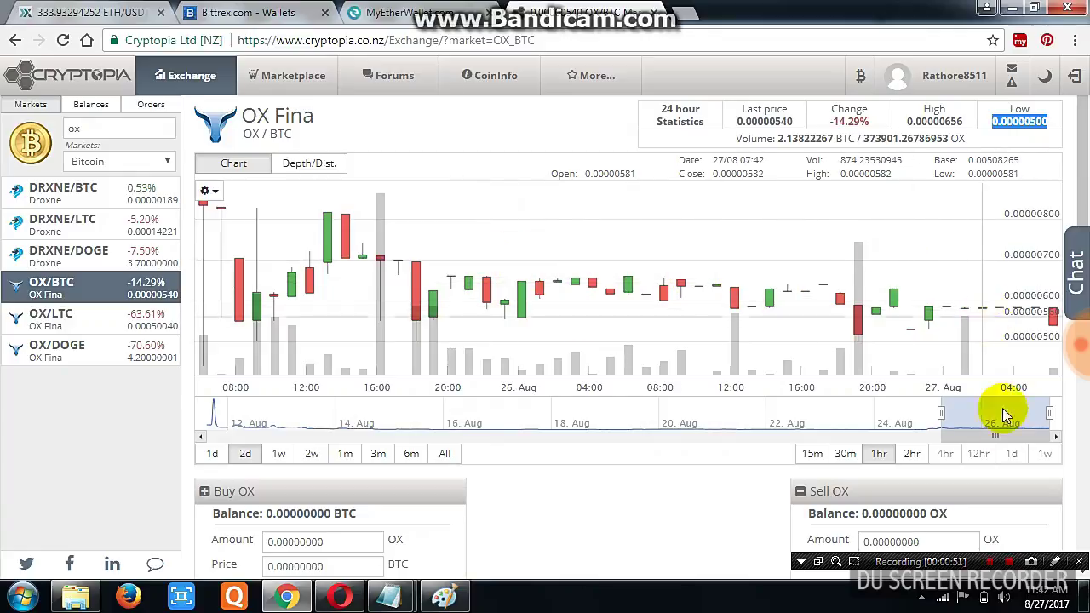
- Open the account's Balances page and look over the listed currencies
{"action": "left_click", "coordinate": [954, 75]}
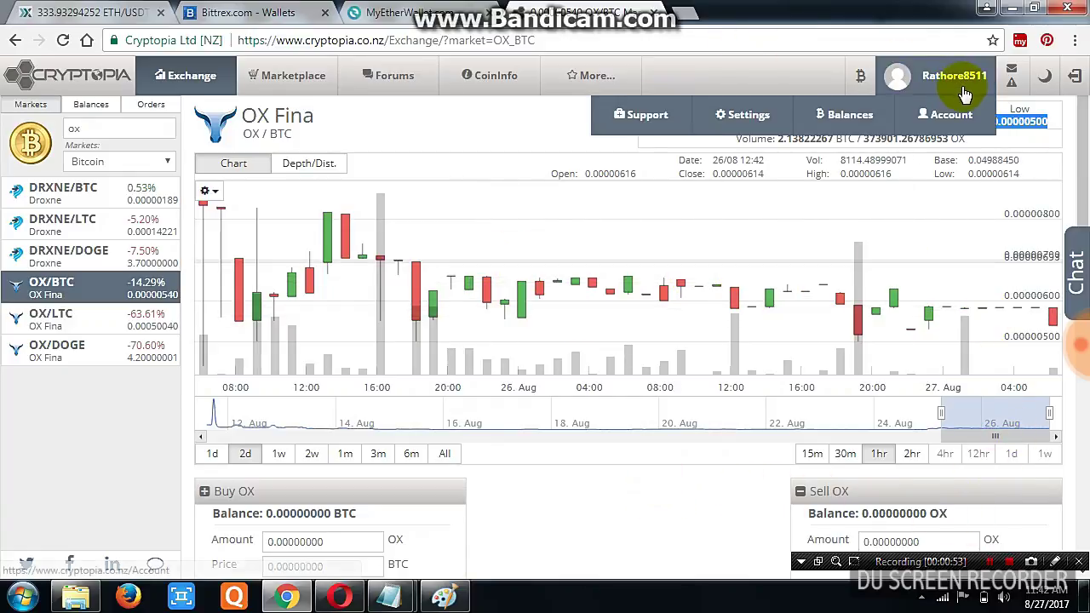
{"action": "left_click", "coordinate": [843, 119]}
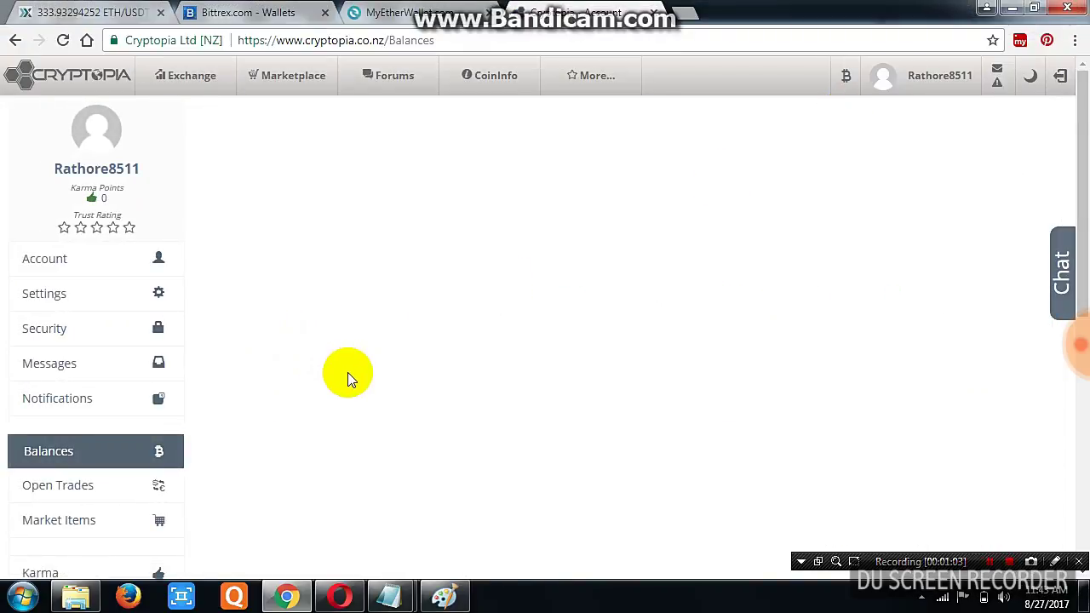
{"action": "scroll", "coordinate": [395, 364], "scroll_direction": "down", "scroll_amount": 6}
{"action": "scroll", "coordinate": [396, 365], "scroll_direction": "up", "scroll_amount": 3}
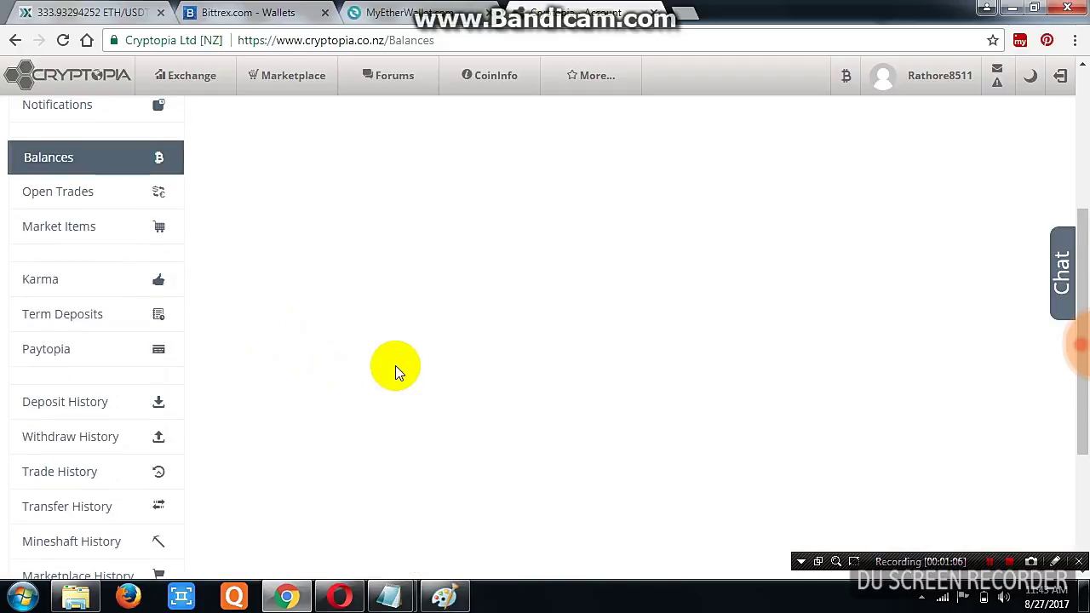
{"action": "scroll", "coordinate": [395, 366], "scroll_direction": "up", "scroll_amount": 4}
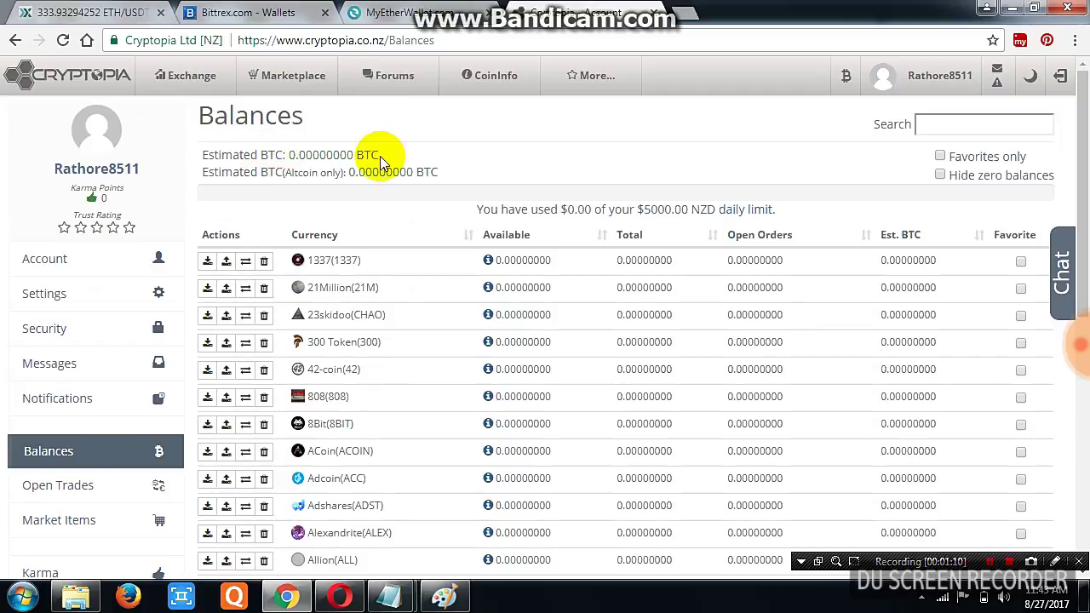
{"action": "scroll", "coordinate": [540, 433], "scroll_direction": "down", "scroll_amount": 3}
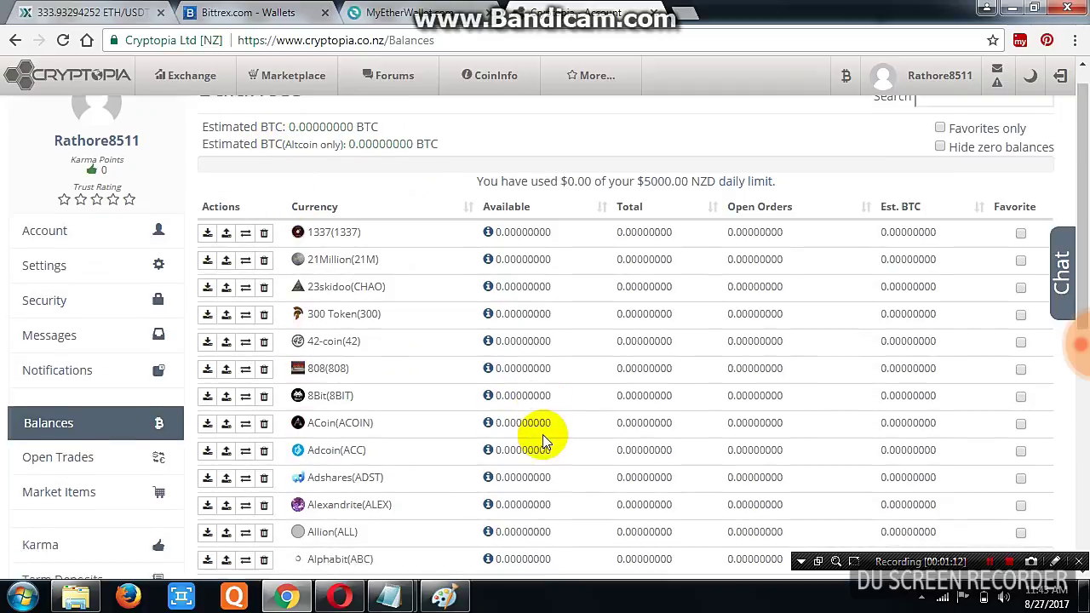
{"action": "scroll", "coordinate": [540, 434], "scroll_direction": "up", "scroll_amount": 3}
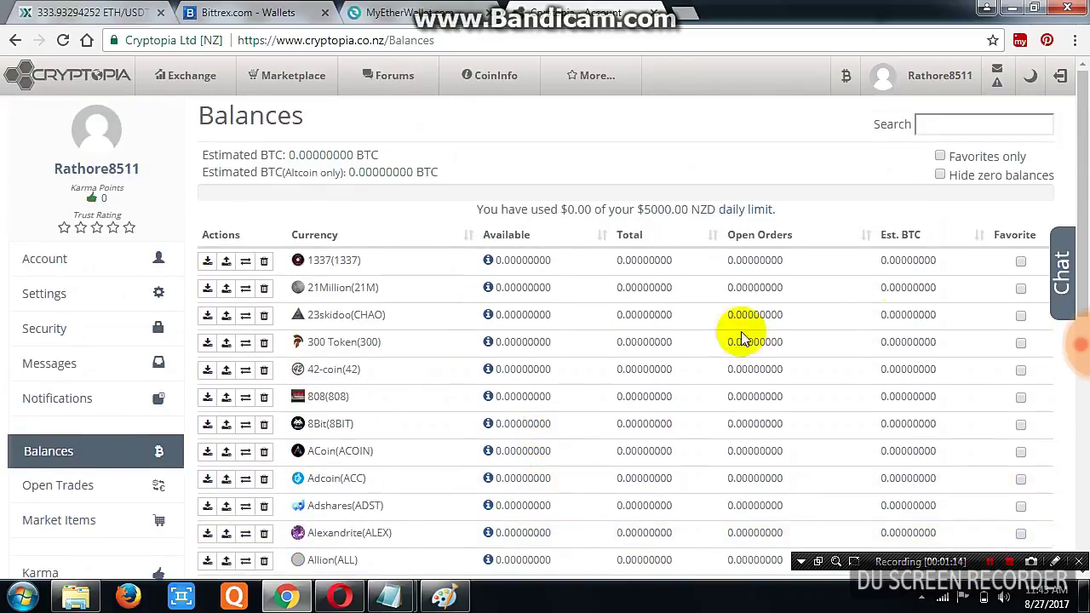
- Search the balances for "ox", open the OX Fina deposit page and select its full deposit address
{"action": "left_click", "coordinate": [998, 125]}
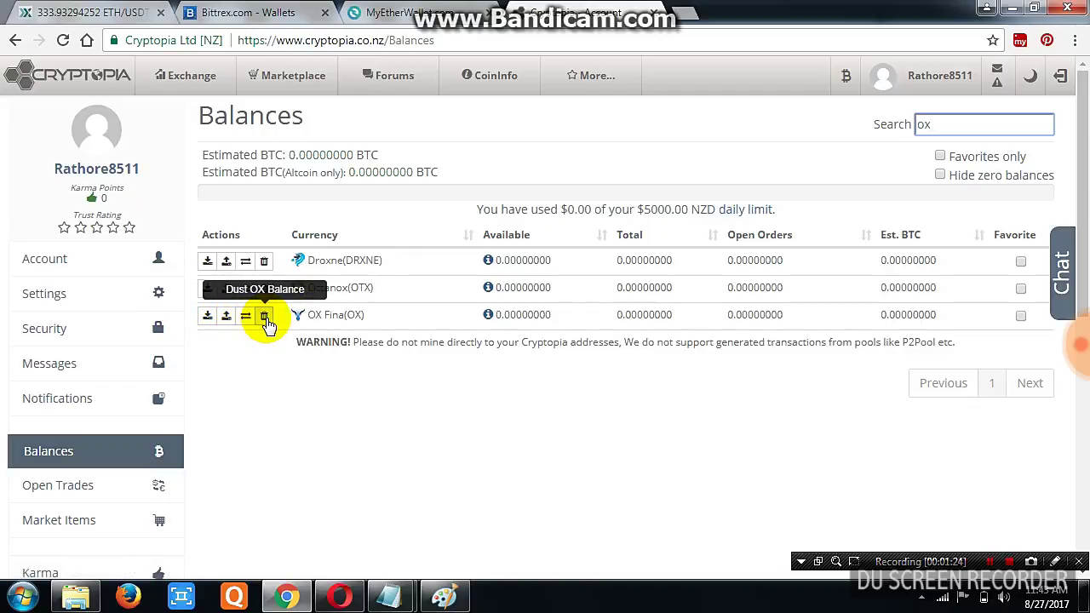
{"action": "left_click", "coordinate": [208, 318]}
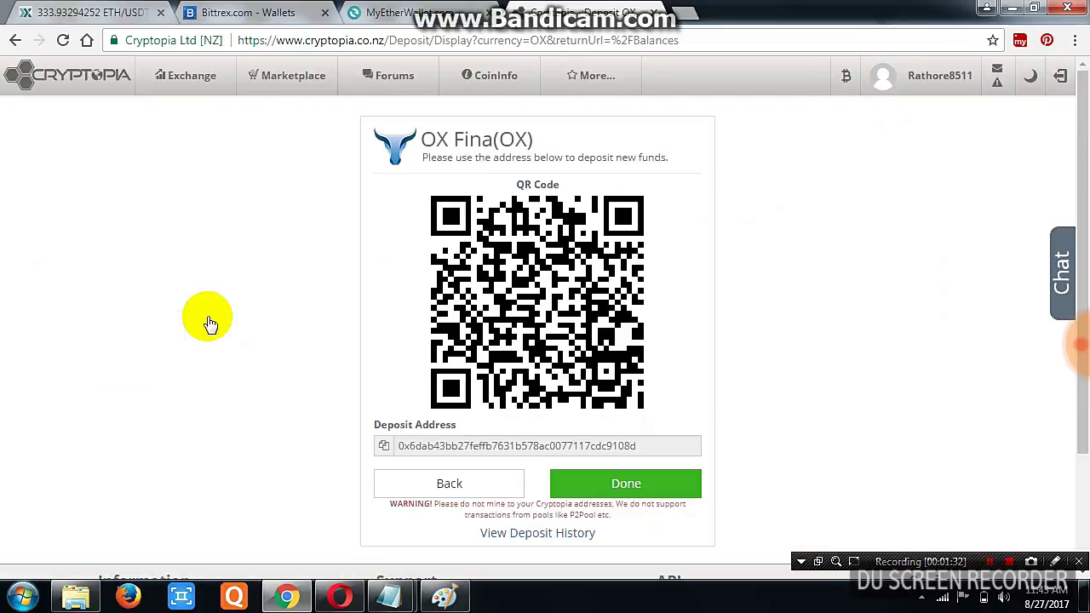
{"action": "left_click", "coordinate": [649, 448]}
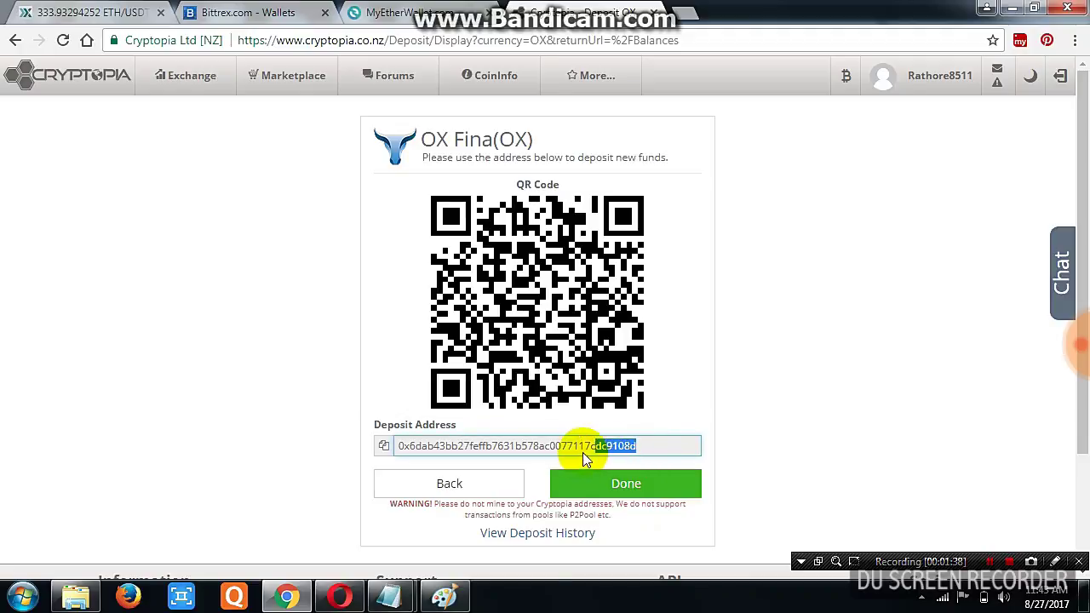
{"action": "left_click_drag", "start_coordinate": [499, 460], "coordinate": [400, 451]}
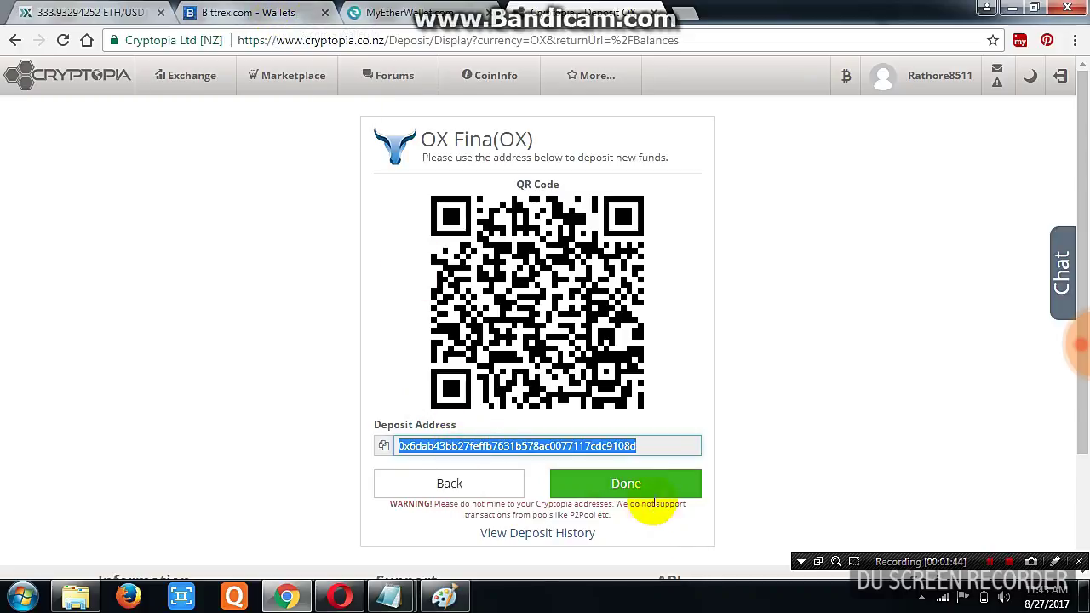
- Open the Ethereum deposit dialog on Bittrex, and copy the wallet address shown in MyEtherWallet's wallet info
{"action": "left_click", "coordinate": [247, 12]}
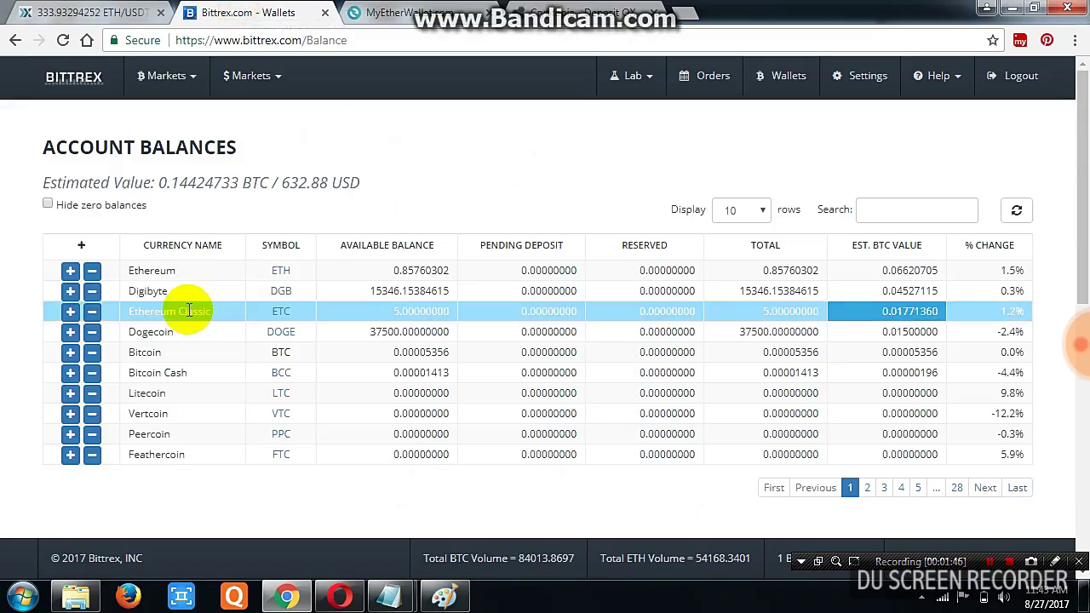
{"action": "left_click", "coordinate": [68, 270]}
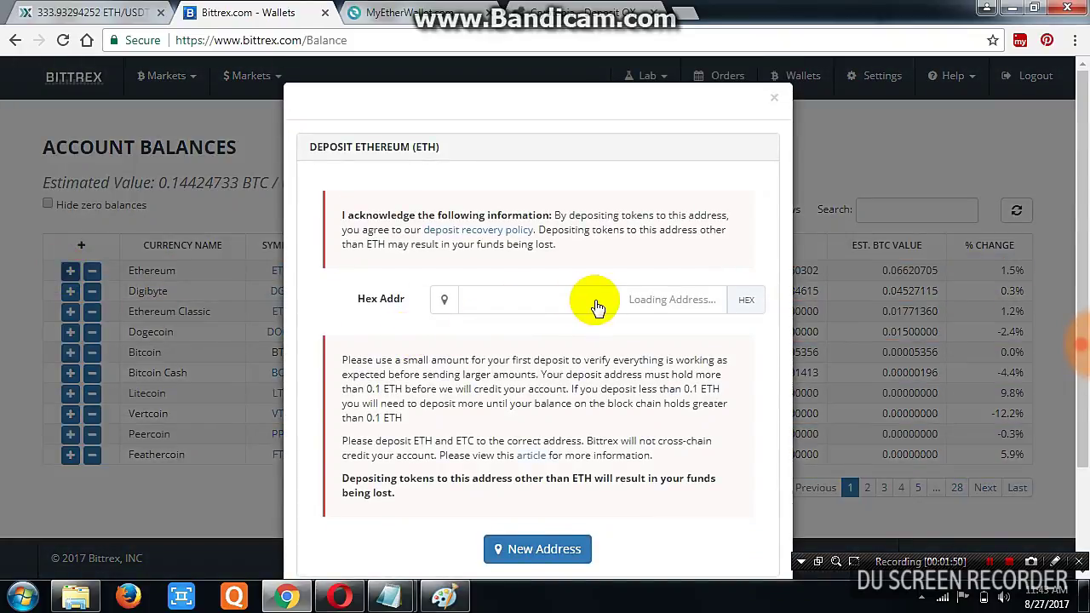
{"action": "left_click", "coordinate": [429, 12]}
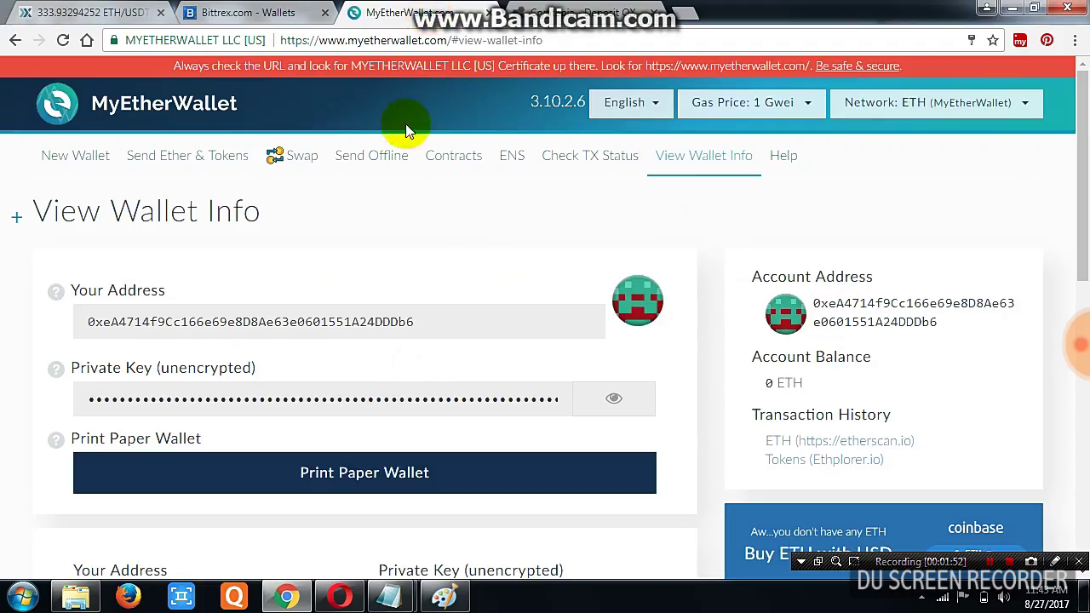
{"action": "scroll", "coordinate": [822, 451], "scroll_direction": "down", "scroll_amount": 2}
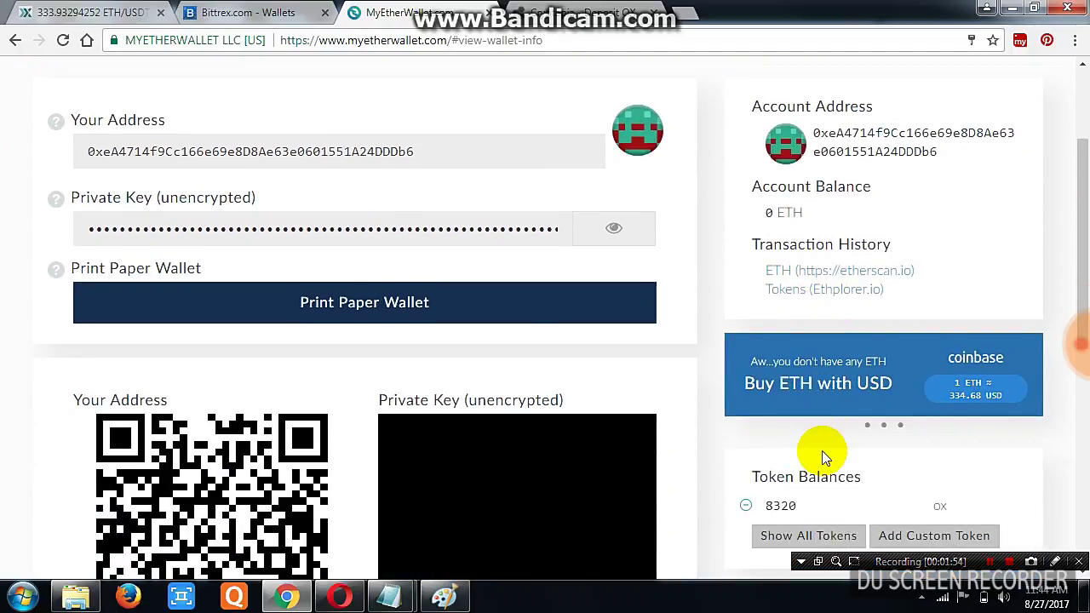
{"action": "scroll", "coordinate": [822, 456], "scroll_direction": "down", "scroll_amount": 1}
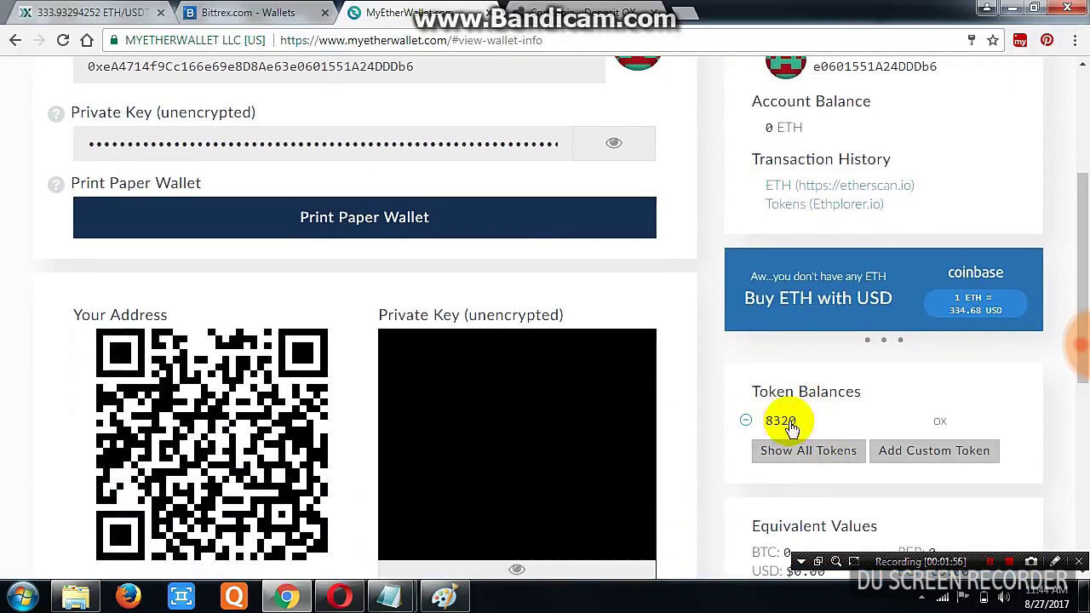
{"action": "scroll", "coordinate": [701, 404], "scroll_direction": "up", "scroll_amount": 1}
{"action": "left_click_drag", "start_coordinate": [427, 155], "coordinate": [70, 148]}
{"action": "key", "text": "ctrl+c"}
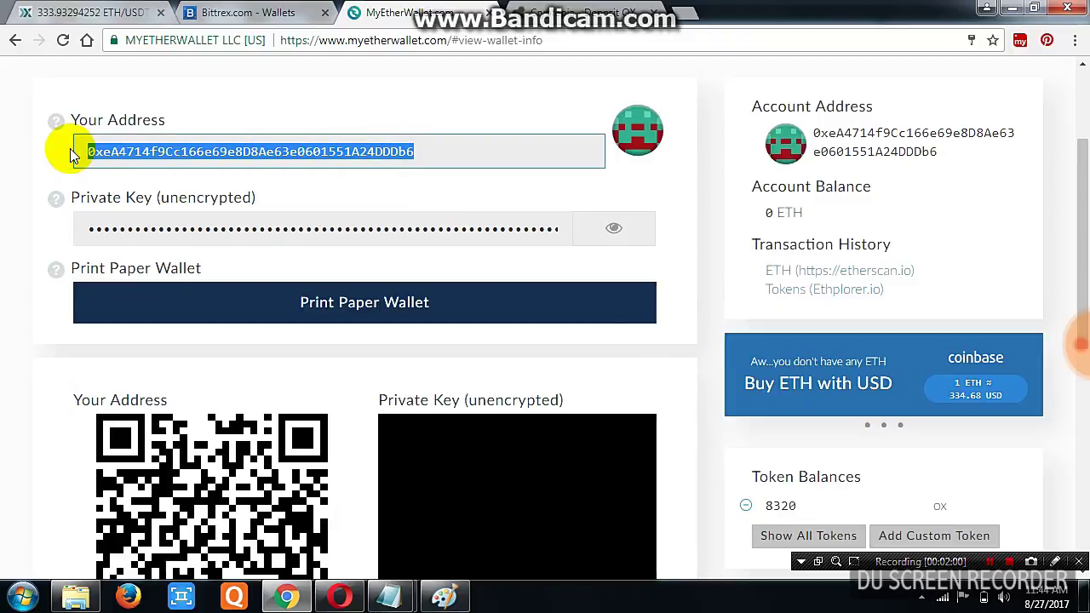
- Return to Bittrex and close the Ethereum deposit dialog
{"action": "left_click", "coordinate": [255, 12]}
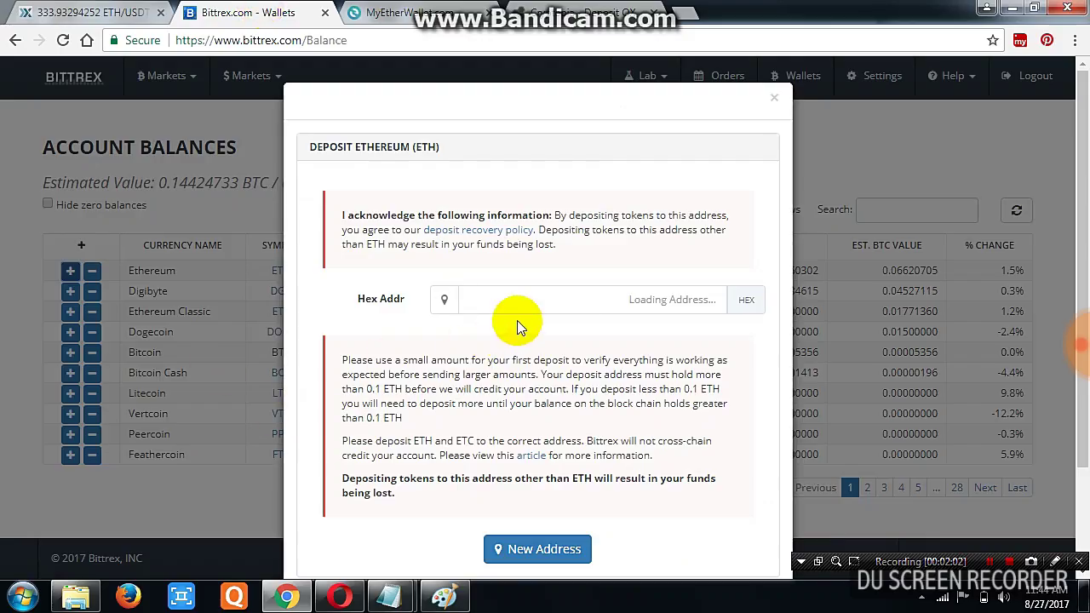
{"action": "scroll", "coordinate": [547, 507], "scroll_direction": "down", "scroll_amount": 1}
{"action": "scroll", "coordinate": [531, 480], "scroll_direction": "up", "scroll_amount": 1}
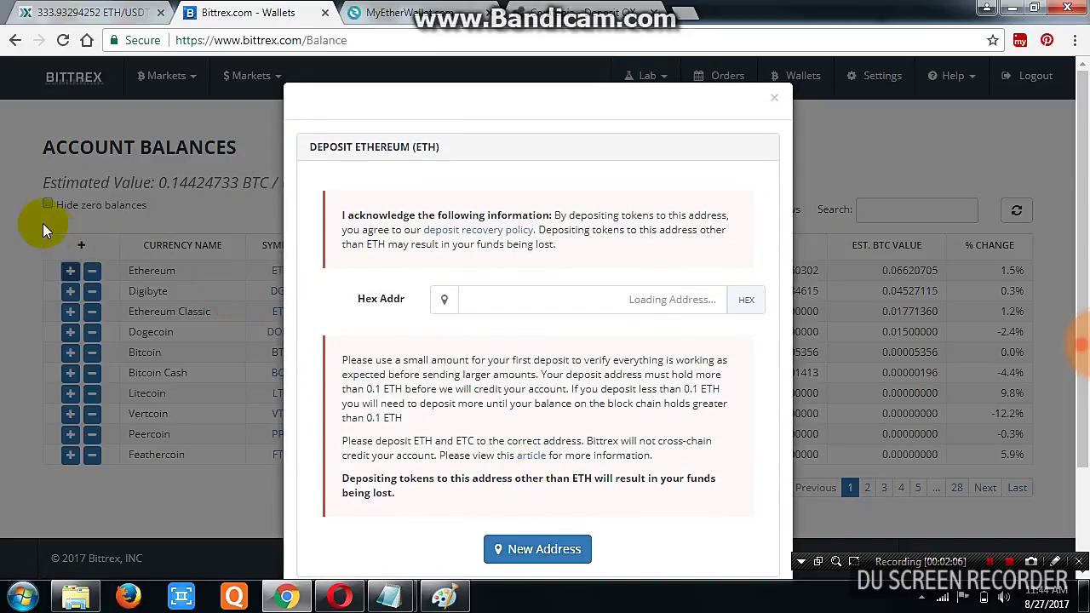
{"action": "left_click", "coordinate": [4, 209]}
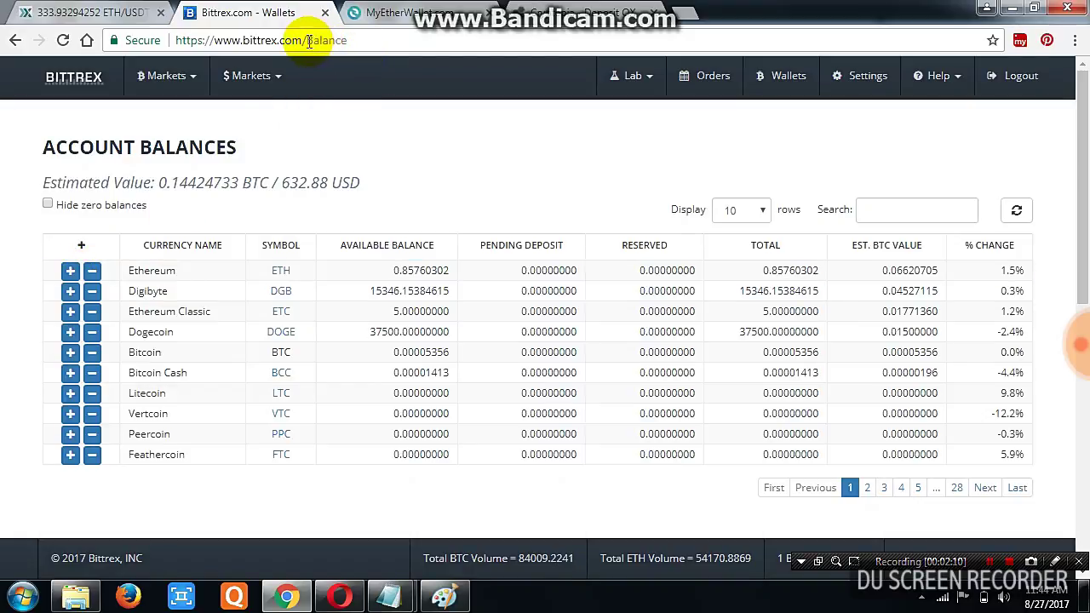
- Start an Ethereum withdrawal on Bittrex and paste the copied MyEtherWallet address as the hex address
{"action": "left_click", "coordinate": [92, 273]}
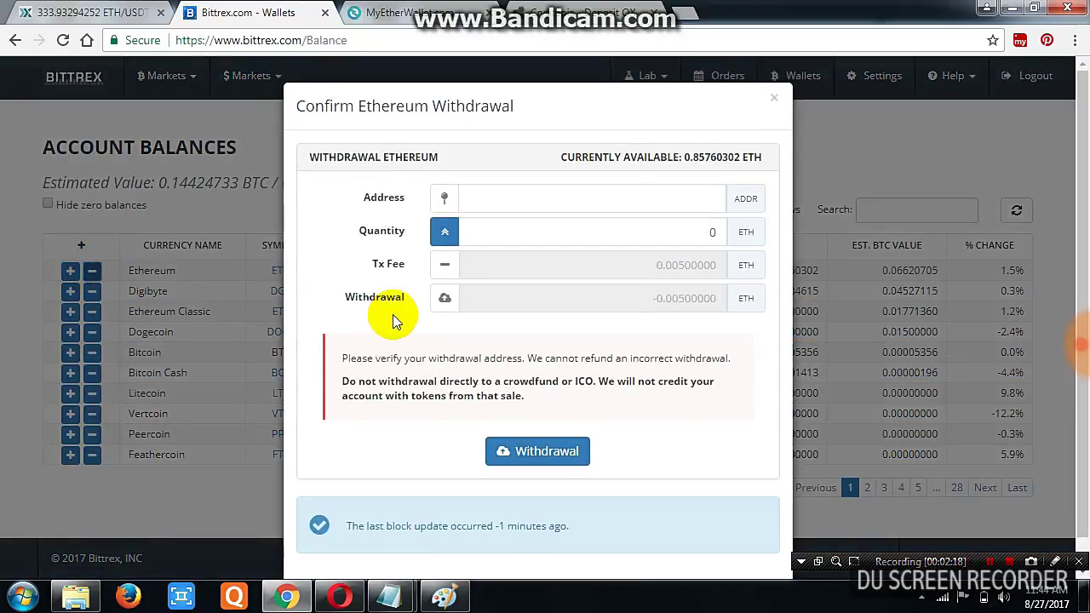
{"action": "left_click", "coordinate": [426, 12]}
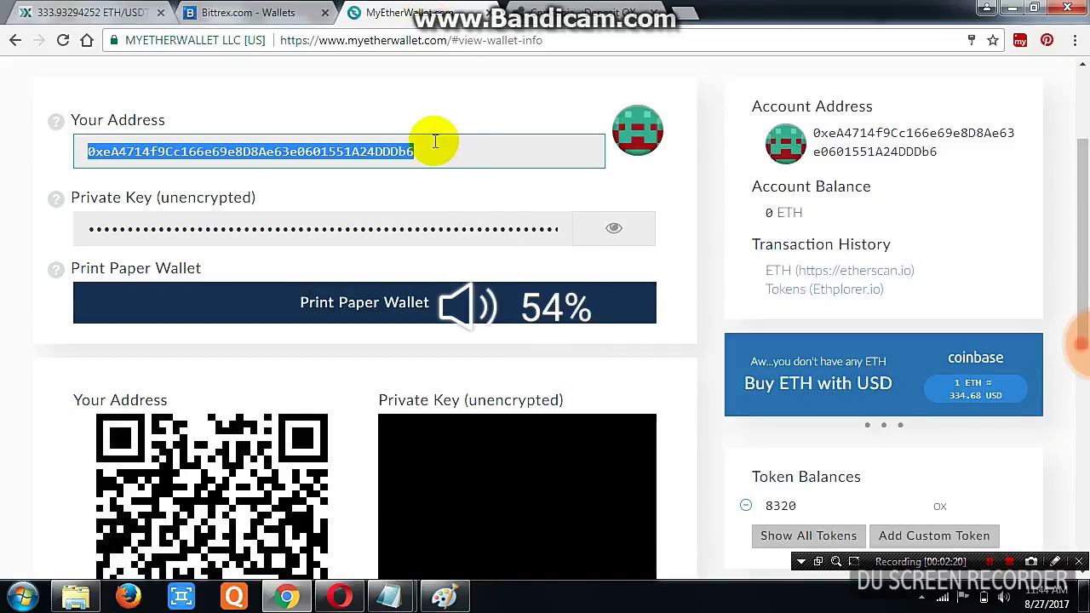
{"action": "left_click", "coordinate": [256, 12]}
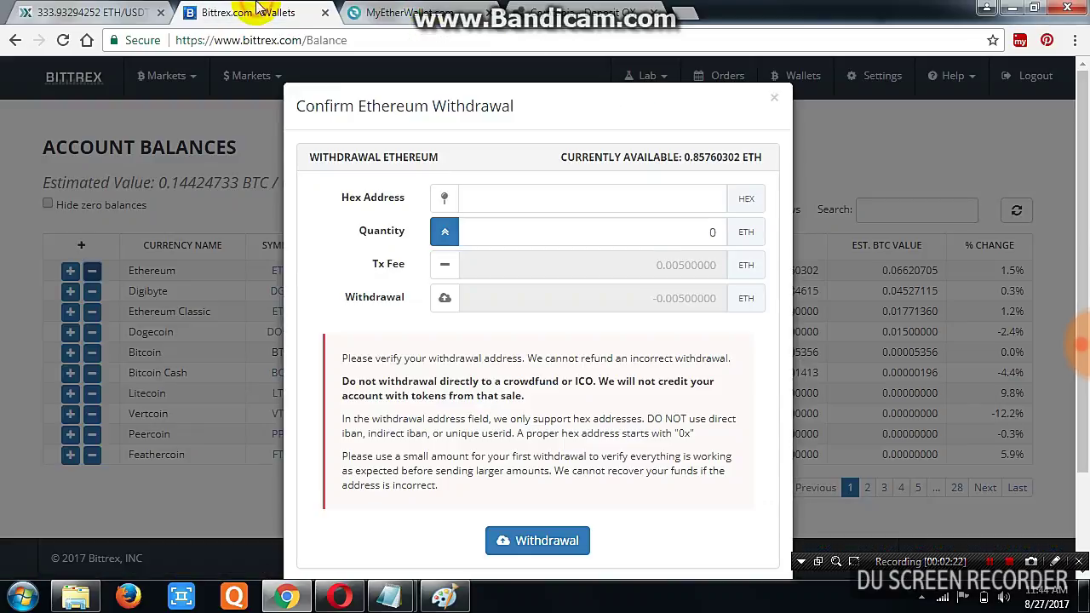
{"action": "left_click", "coordinate": [638, 199]}
{"action": "key", "text": "ctrl+v"}
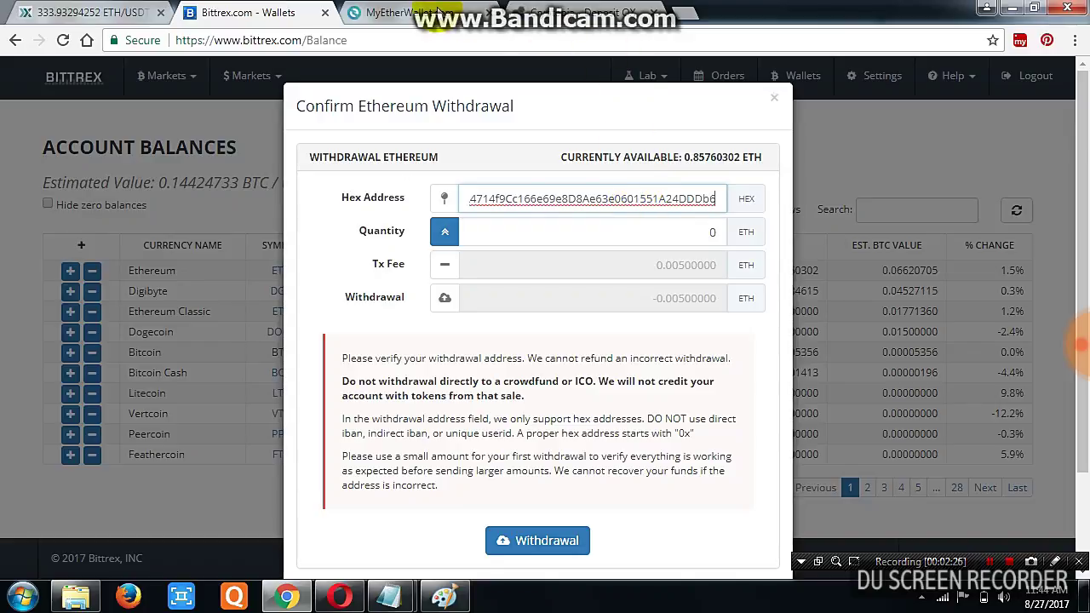
- Compare the start and end of the withdrawal's hex address with the wallet address in MyEtherWallet
{"action": "left_click", "coordinate": [438, 12]}
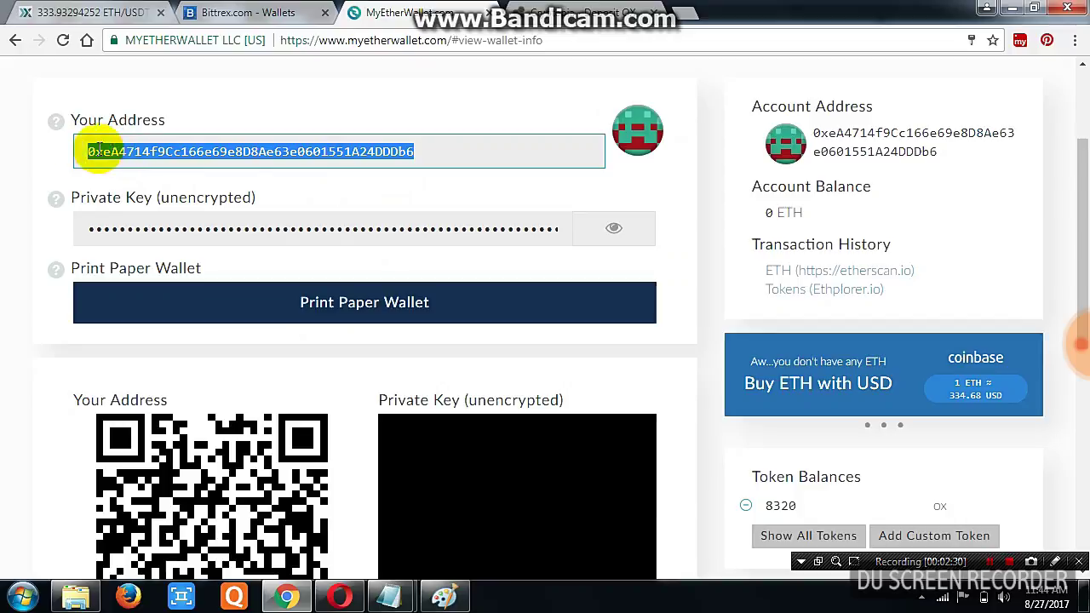
{"action": "left_click", "coordinate": [251, 12]}
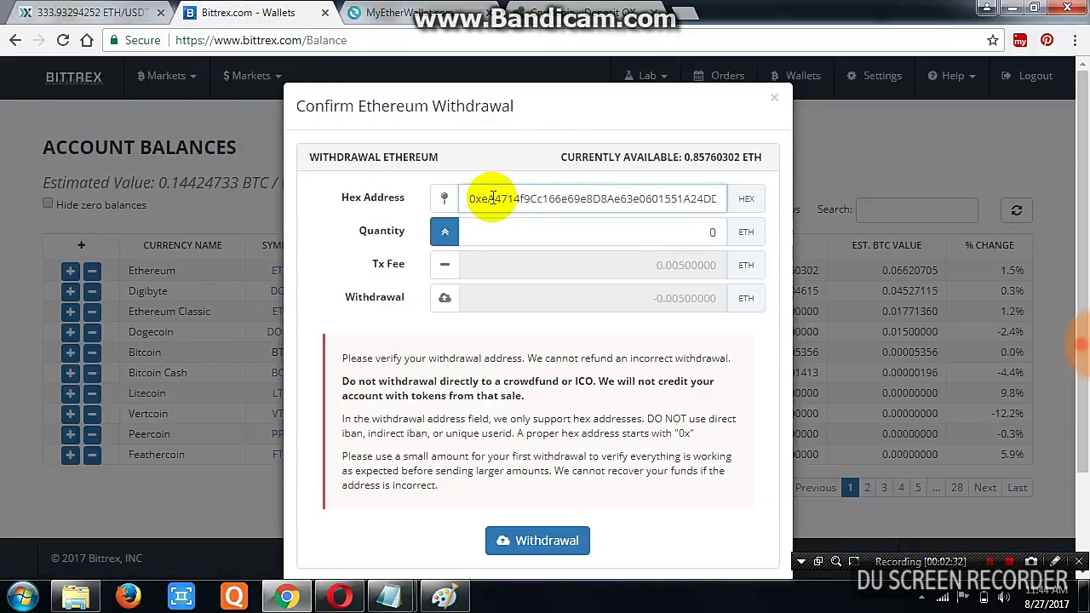
{"action": "left_click", "coordinate": [674, 197]}
{"action": "key", "text": "End"}
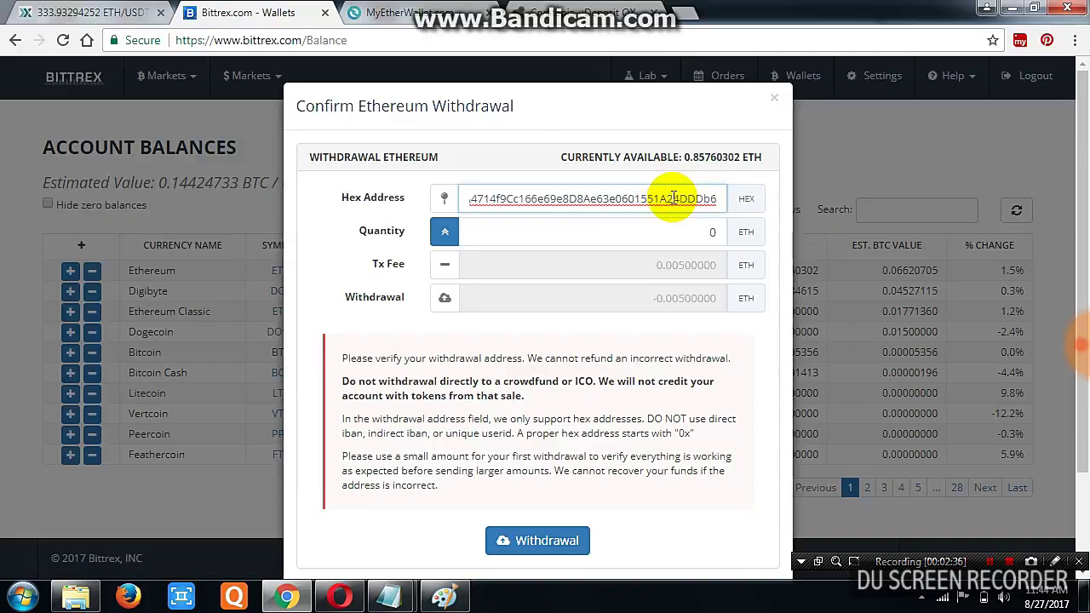
{"action": "left_click", "coordinate": [704, 233]}
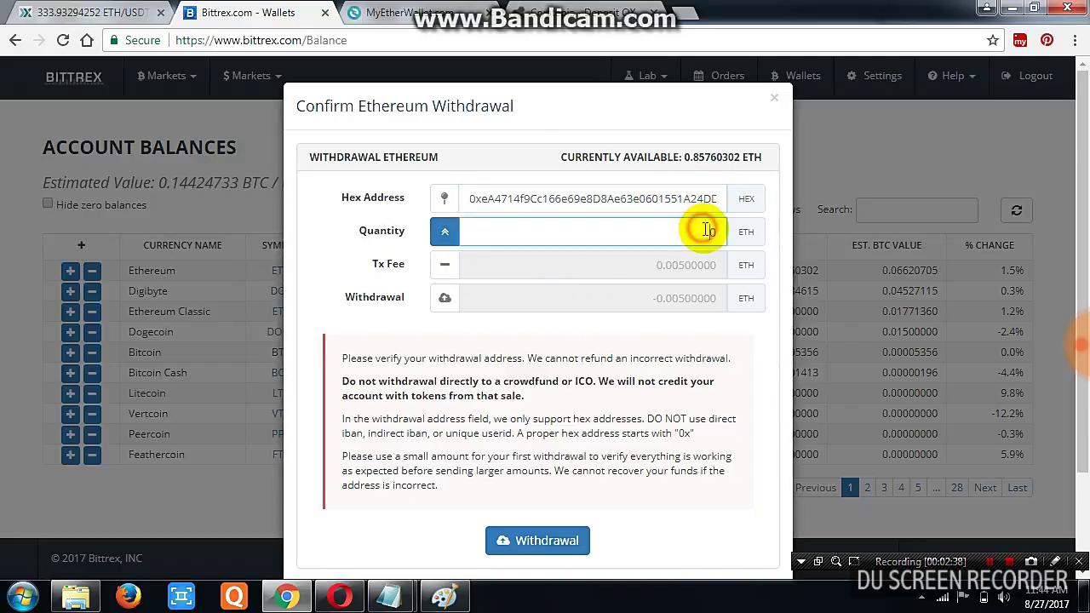
{"action": "left_click", "coordinate": [712, 228]}
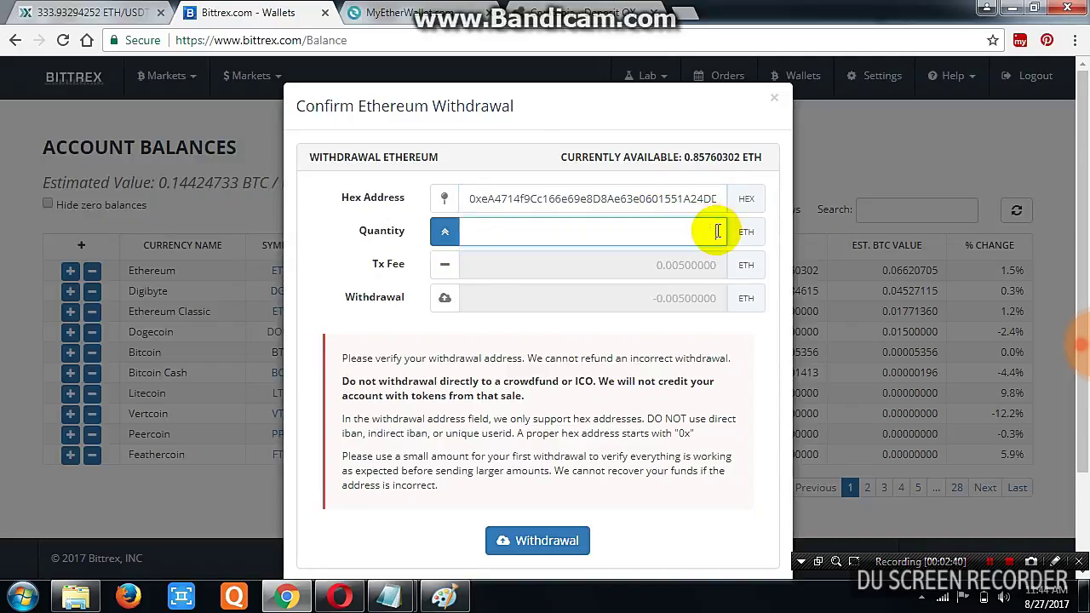
{"action": "type", "text": "0."}
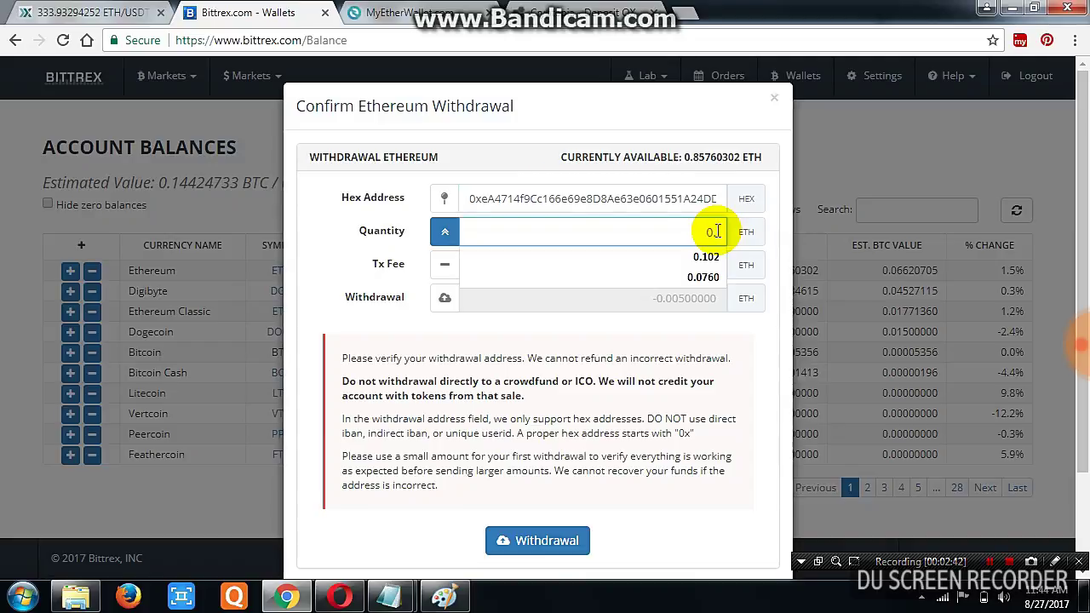
{"action": "type", "text": "0"}
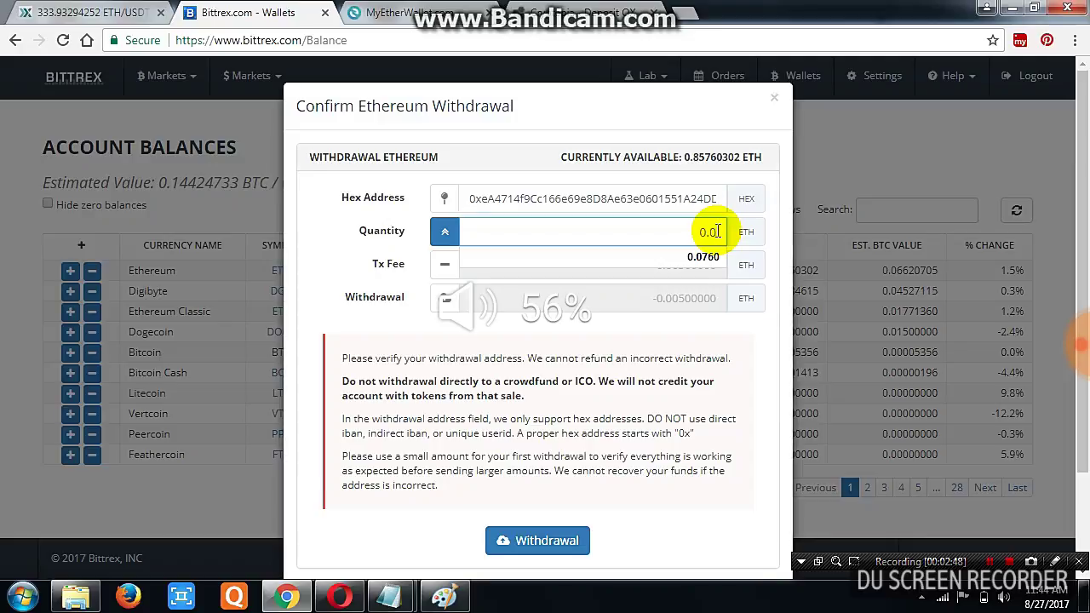
{"action": "type", "text": "2"}
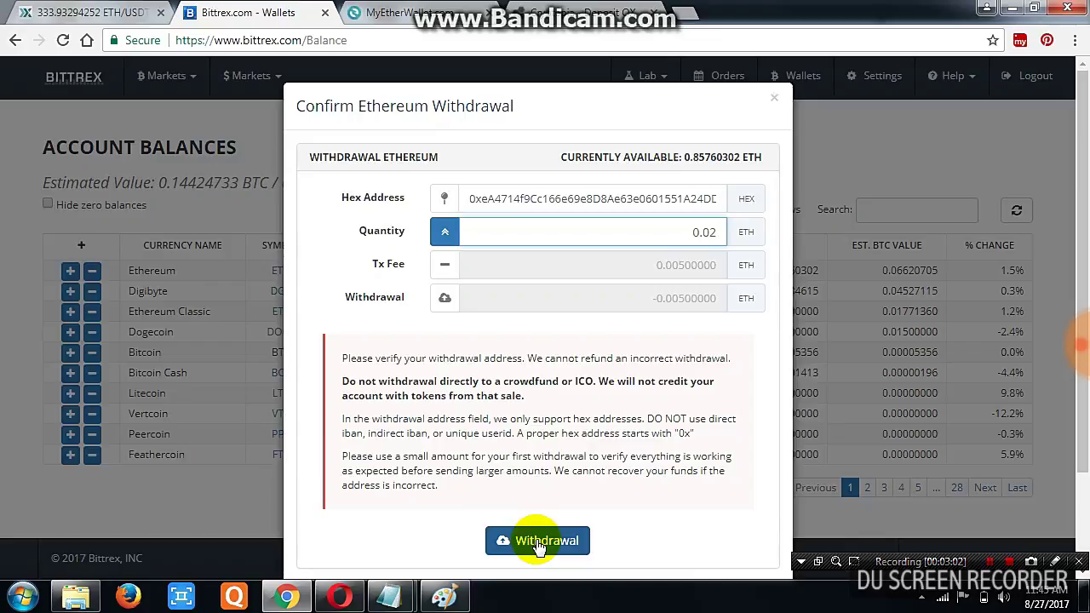
{"action": "left_click_drag", "start_coordinate": [685, 157], "coordinate": [763, 156]}
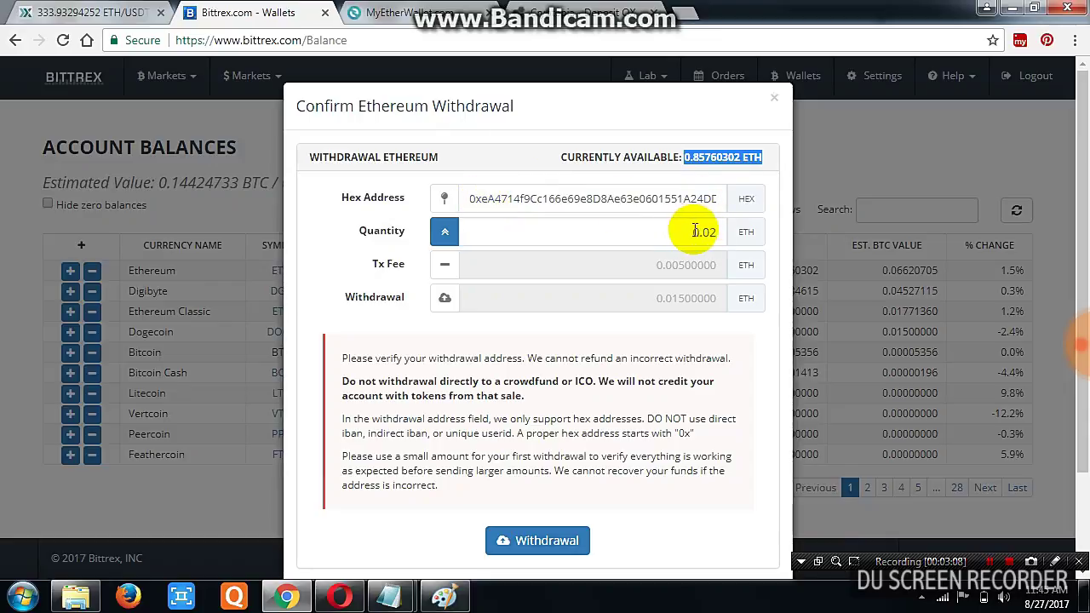
{"action": "left_click", "coordinate": [536, 545]}
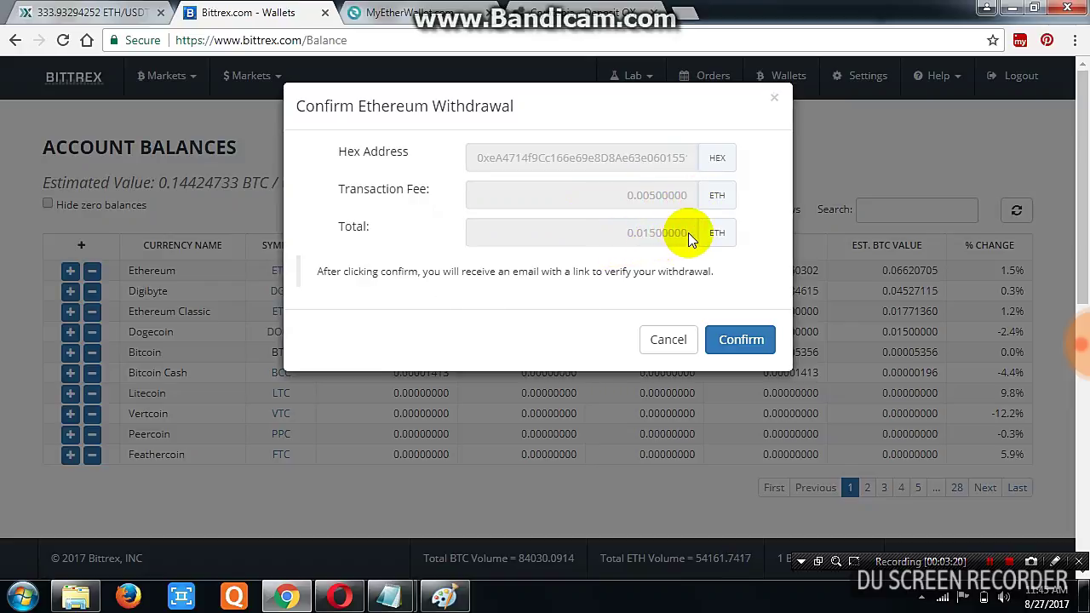
{"action": "left_click", "coordinate": [669, 341]}
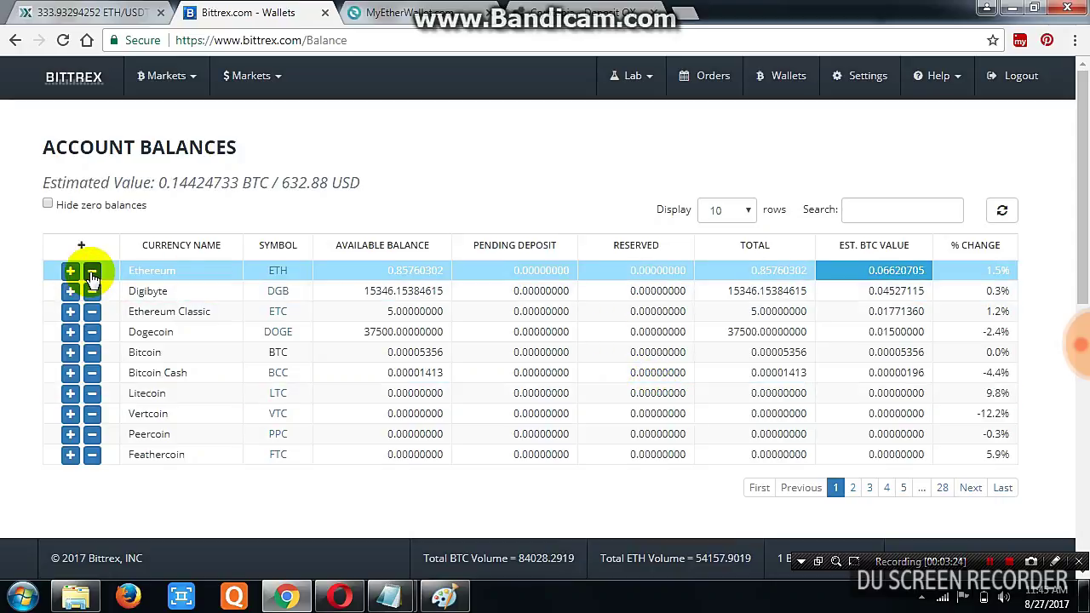
- Start a new Ethereum withdrawal with a quantity of 0.04 ETH, check the end of the hex address, and submit the form
{"action": "left_click", "coordinate": [91, 272]}
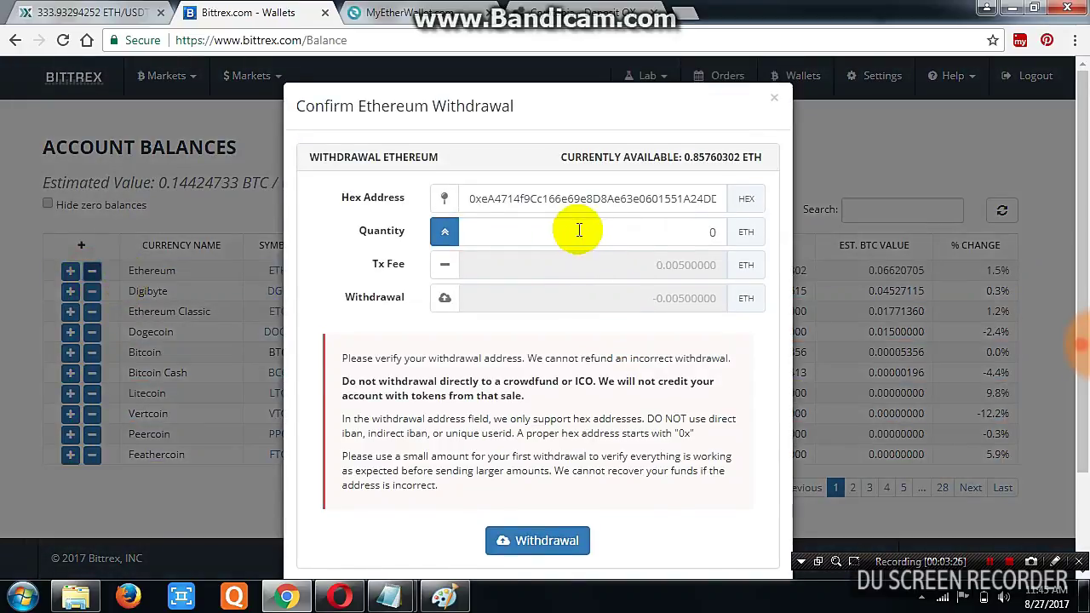
{"action": "left_click", "coordinate": [723, 230]}
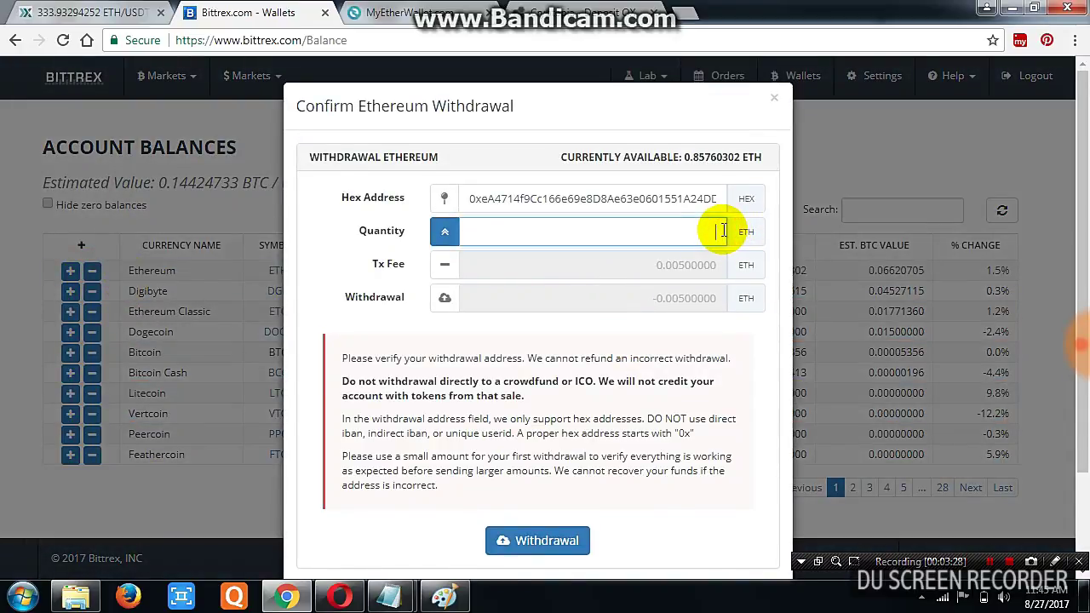
{"action": "type", "text": "0.0"}
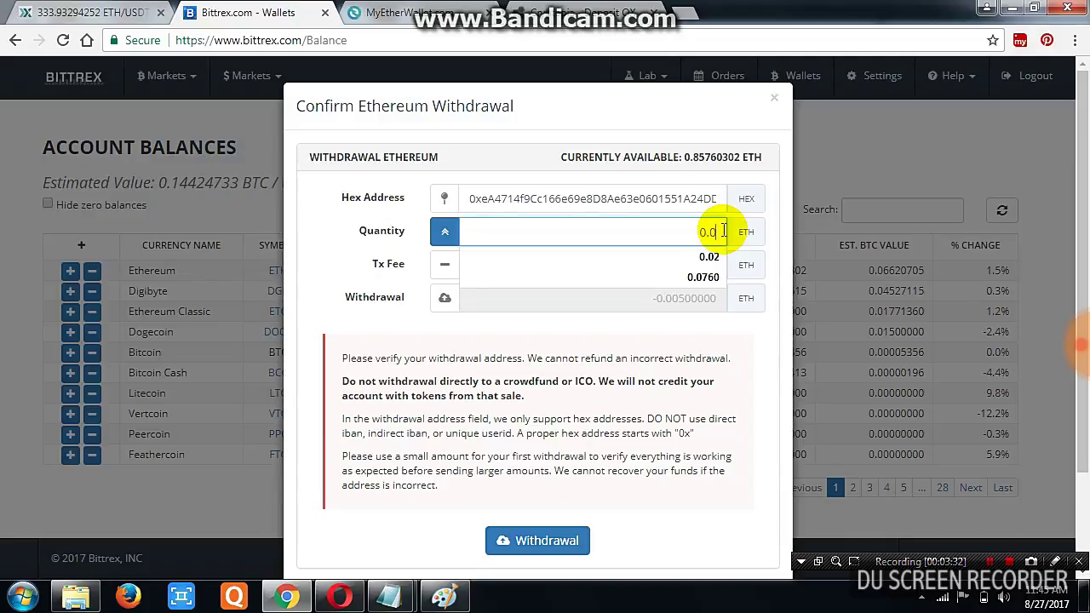
{"action": "type", "text": "4"}
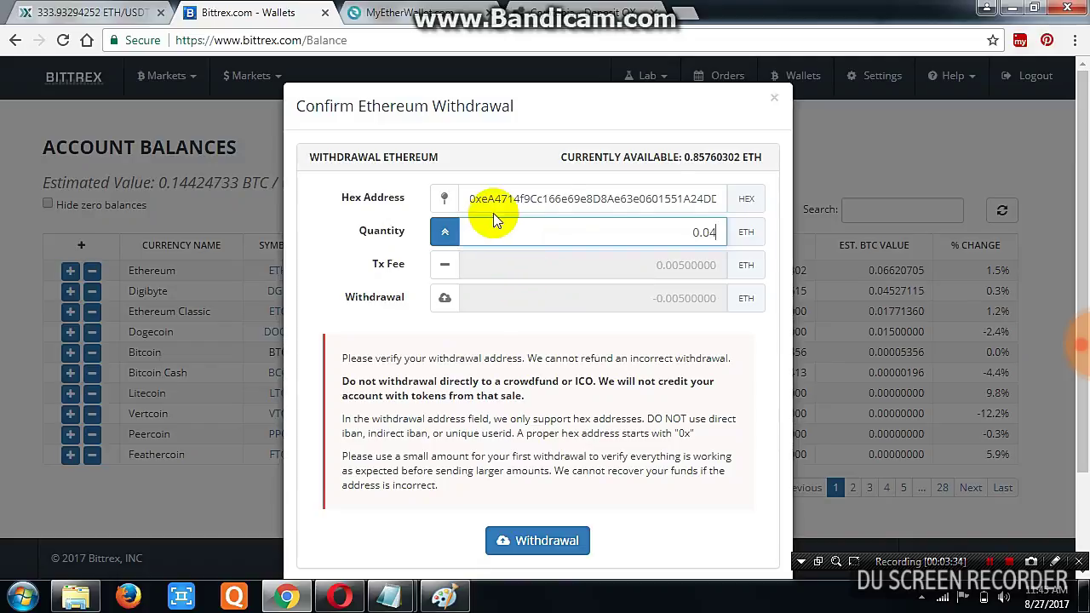
{"action": "left_click", "coordinate": [499, 200]}
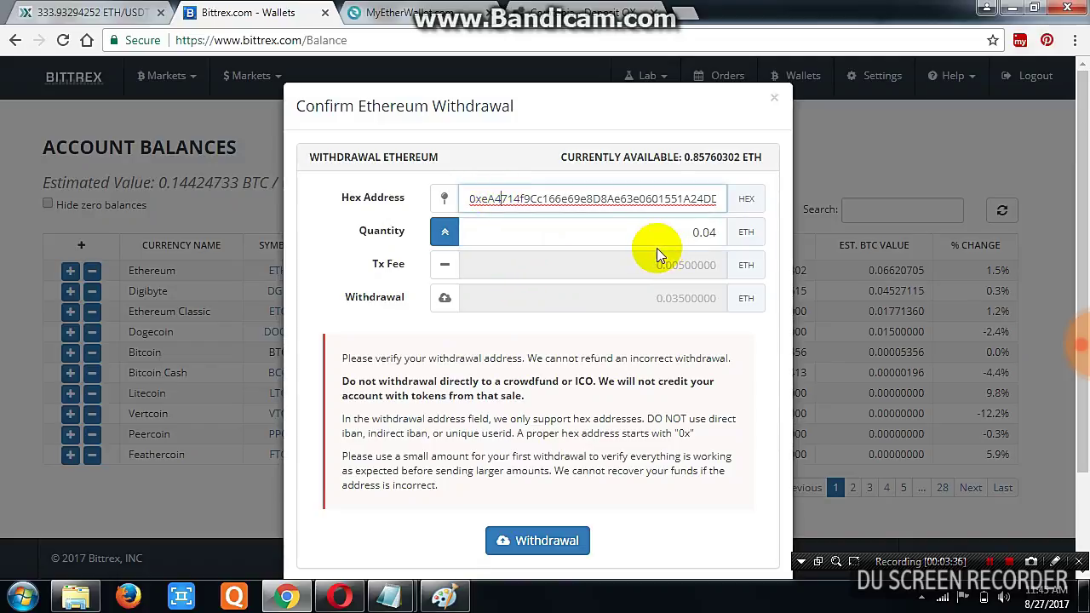
{"action": "key", "text": "End"}
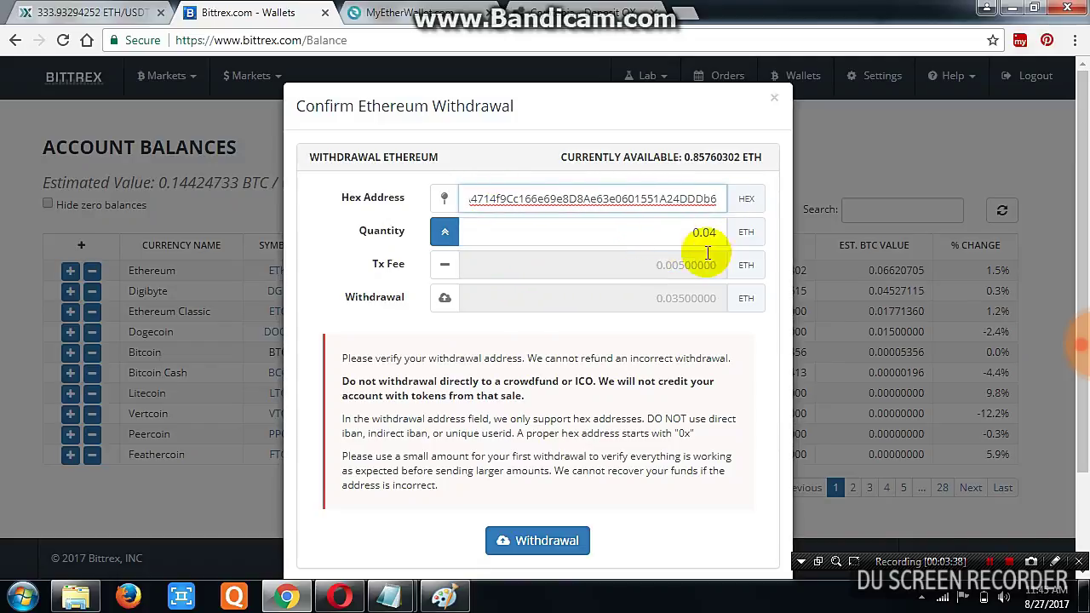
{"action": "left_click", "coordinate": [535, 541]}
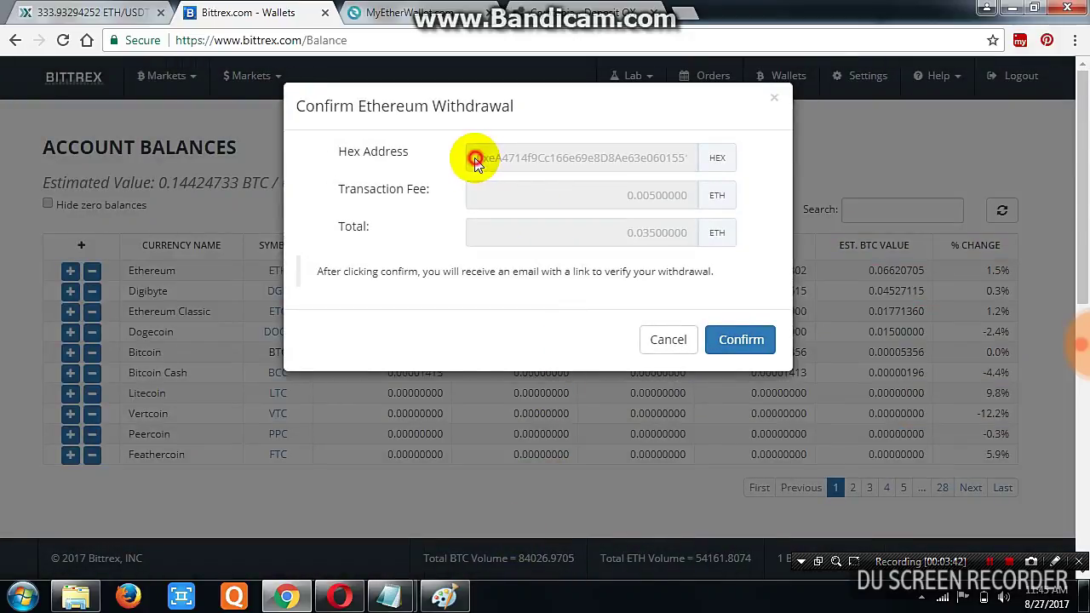
- Compare the withdrawal's hex address with the wallet address in MyEtherWallet, and confirm the Ethereum withdrawal on Bittrex
{"action": "left_click_drag", "start_coordinate": [477, 157], "coordinate": [492, 161]}
{"action": "left_click_drag", "start_coordinate": [585, 161], "coordinate": [690, 159]}
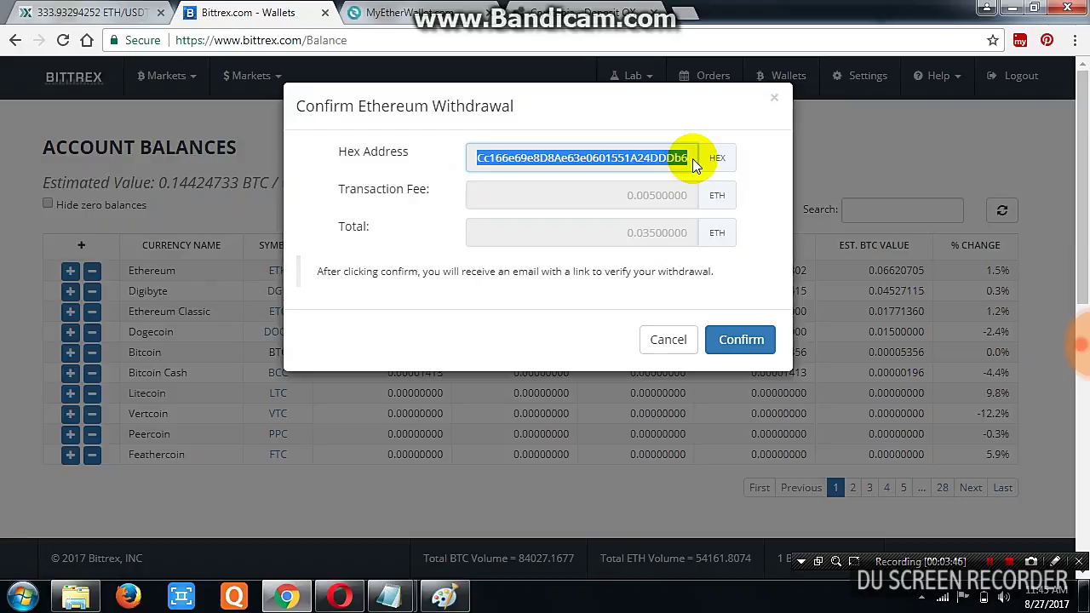
{"action": "left_click", "coordinate": [388, 13]}
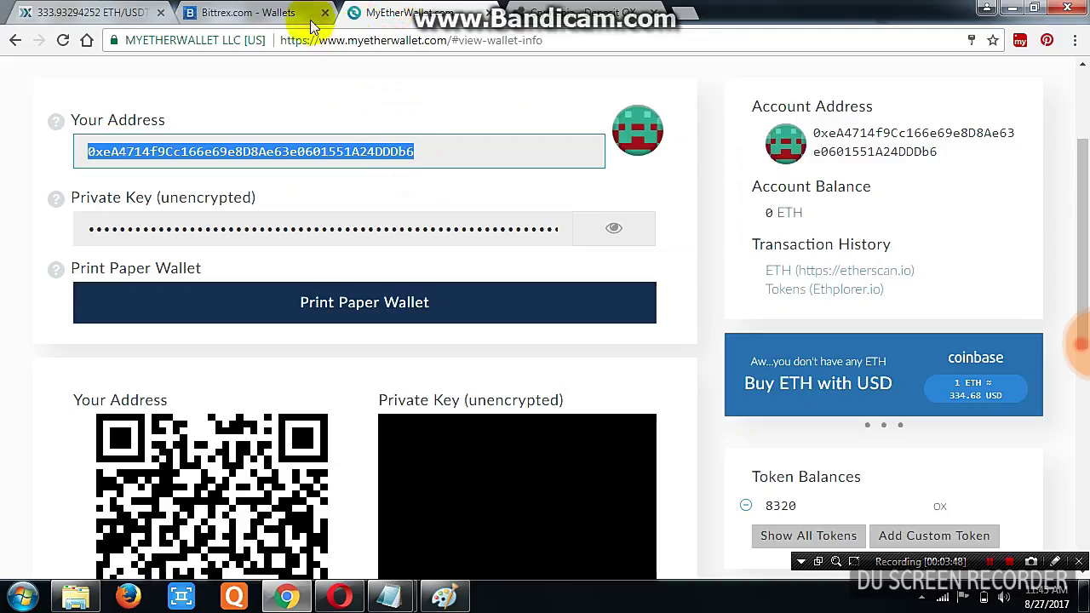
{"action": "left_click", "coordinate": [271, 13]}
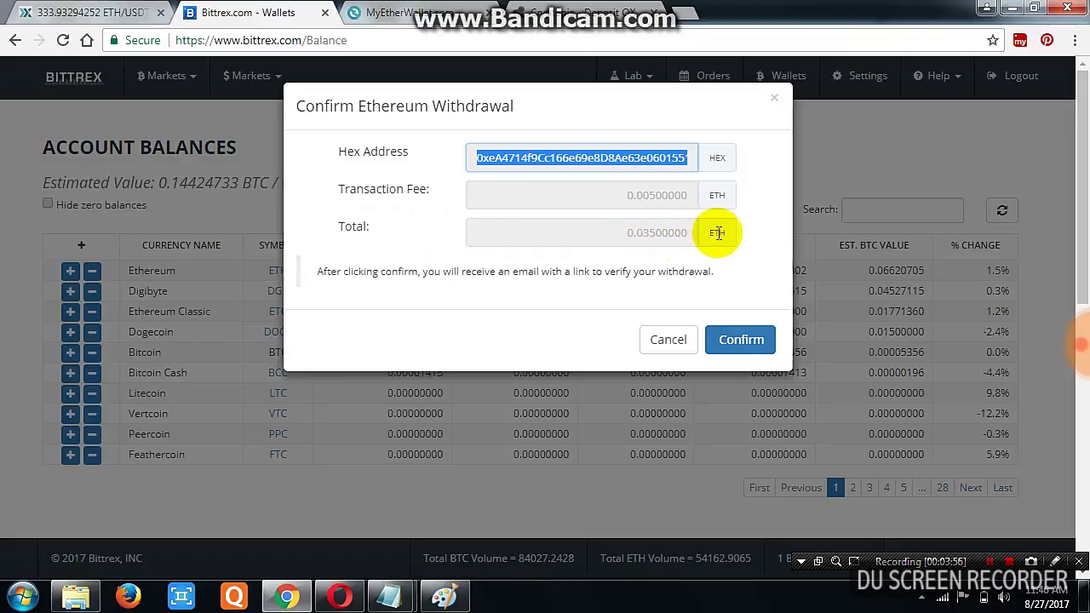
{"action": "left_click", "coordinate": [740, 340]}
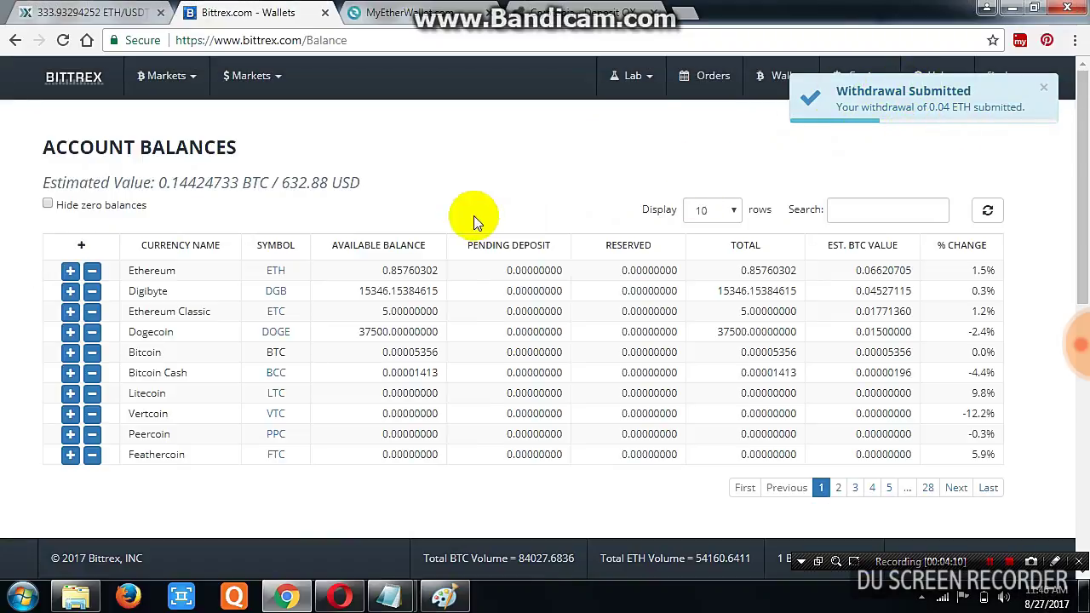
- Review the Ethereum balance on Bittrex, the account details in MyEtherWallet, and the OX deposit address on Cryptopia
{"action": "left_click", "coordinate": [378, 271]}
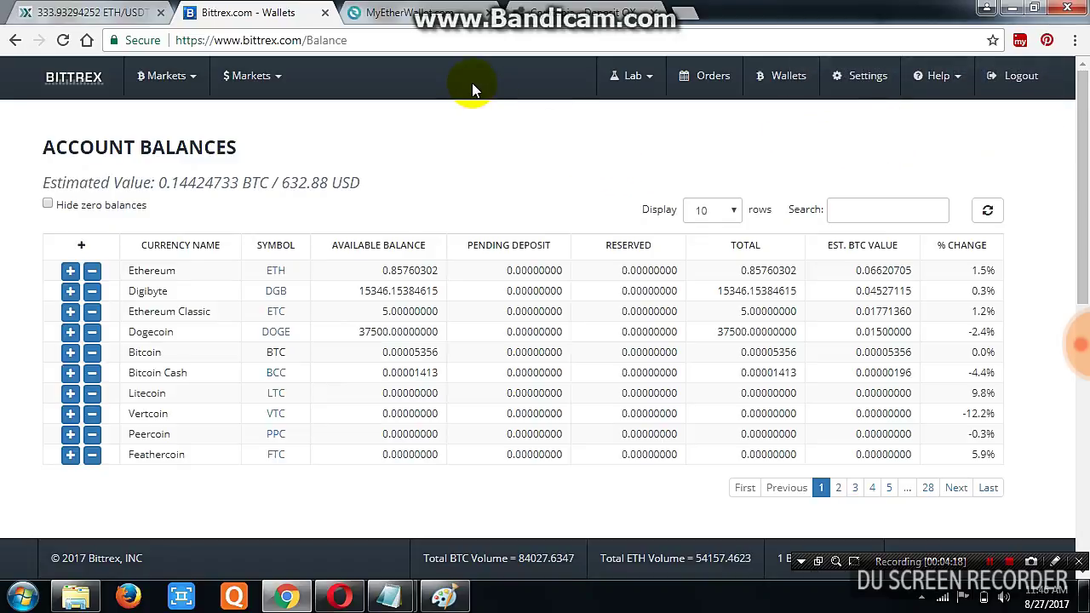
{"action": "left_click", "coordinate": [407, 13]}
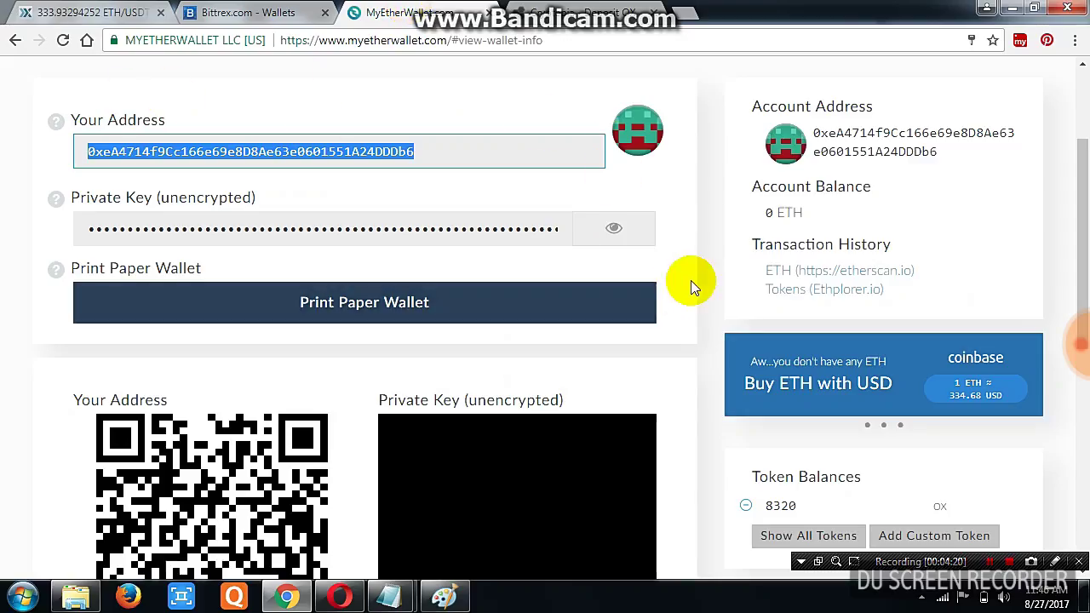
{"action": "left_click", "coordinate": [716, 281]}
{"action": "scroll", "coordinate": [709, 307], "scroll_direction": "up", "scroll_amount": 1}
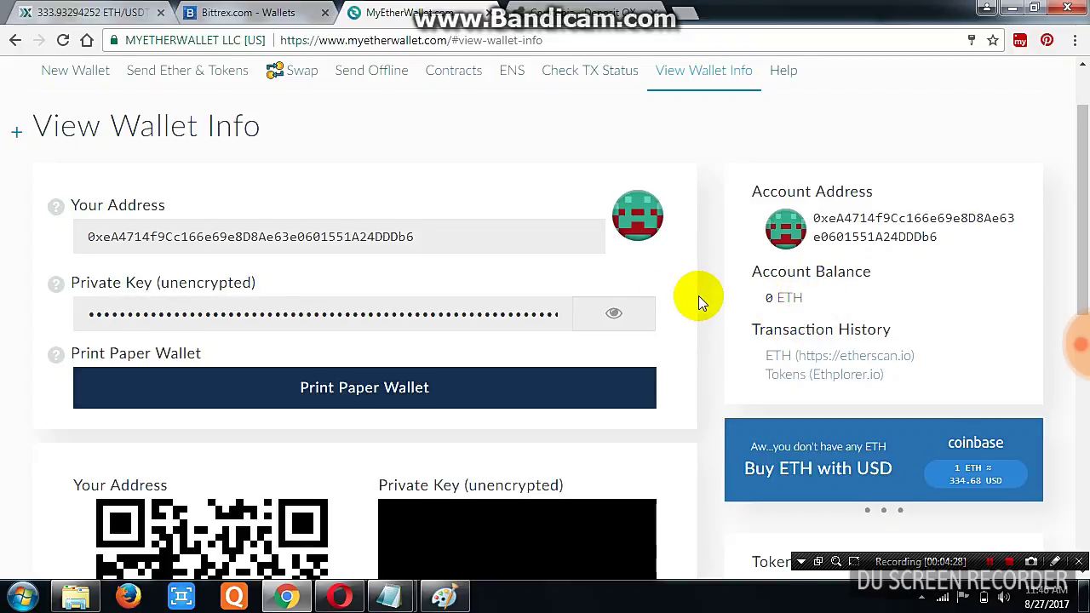
{"action": "scroll", "coordinate": [698, 297], "scroll_direction": "up", "scroll_amount": 1}
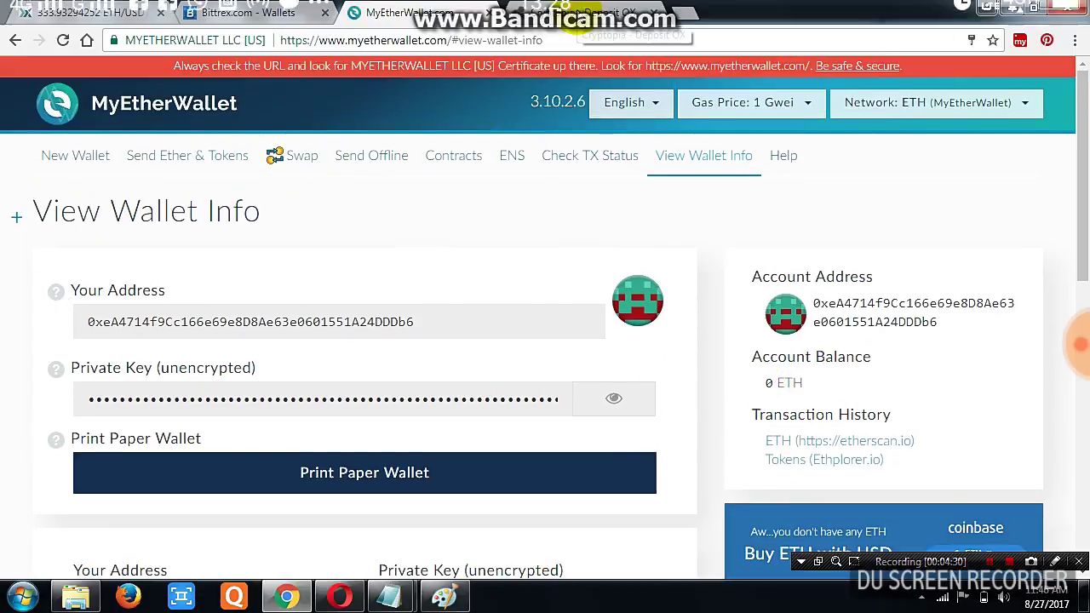
{"action": "left_click", "coordinate": [596, 13]}
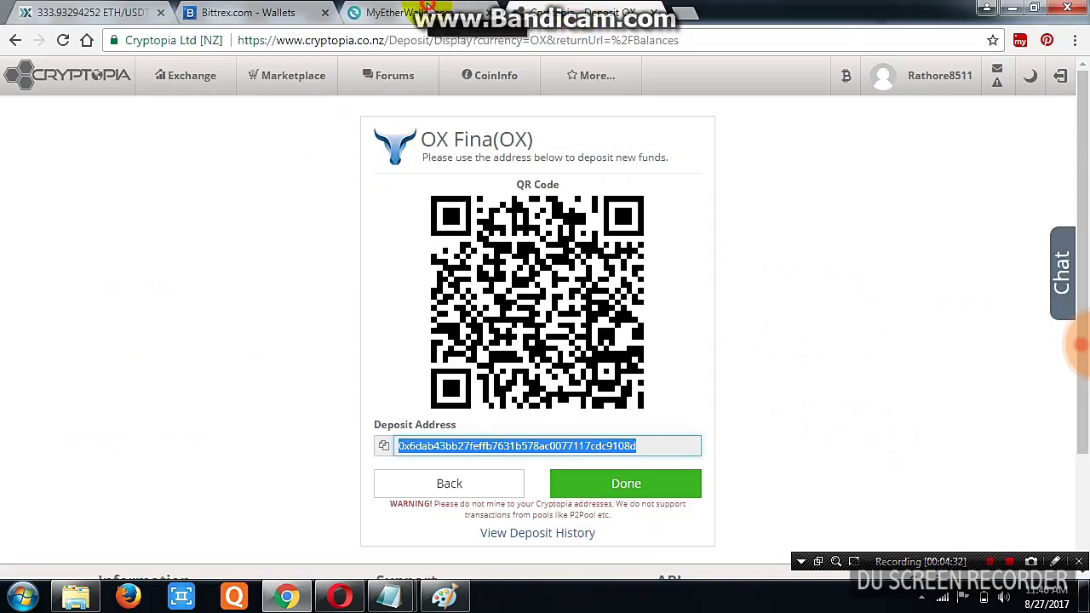
{"action": "left_click", "coordinate": [413, 12]}
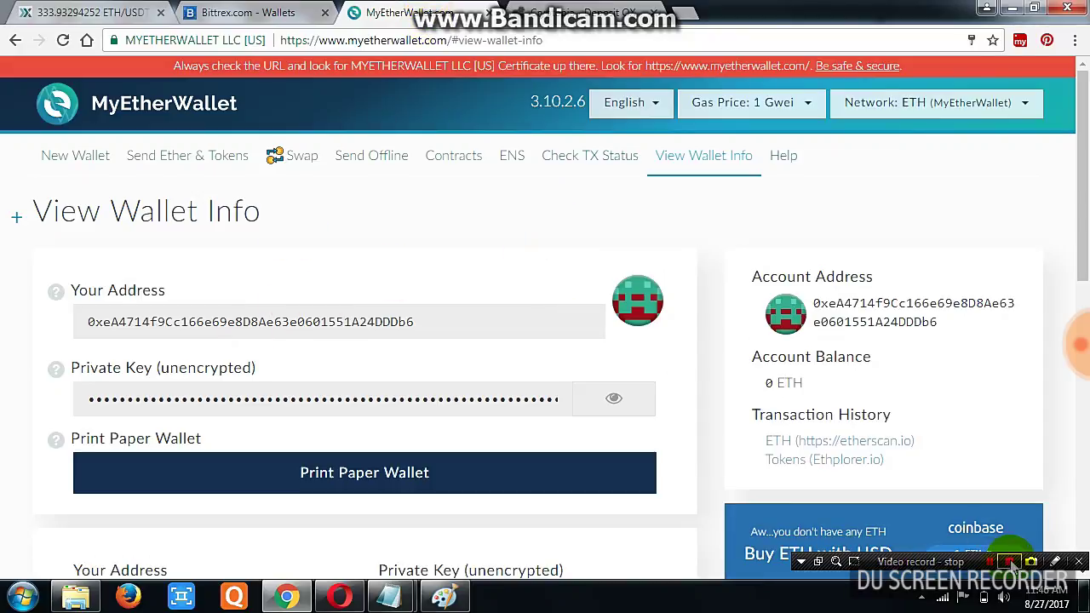